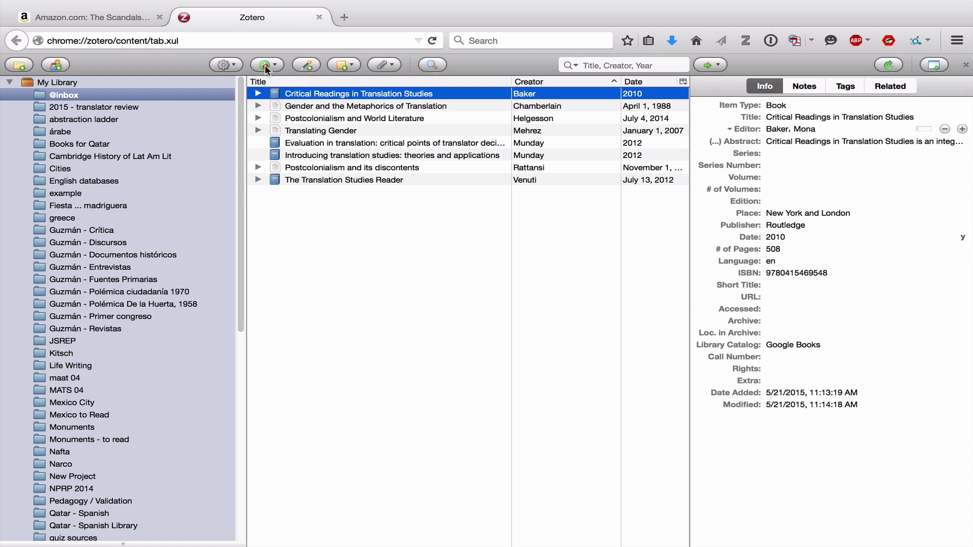
Step: Open the New Item type list to pick Book
{"action": "left_click", "coordinate": [265, 65]}
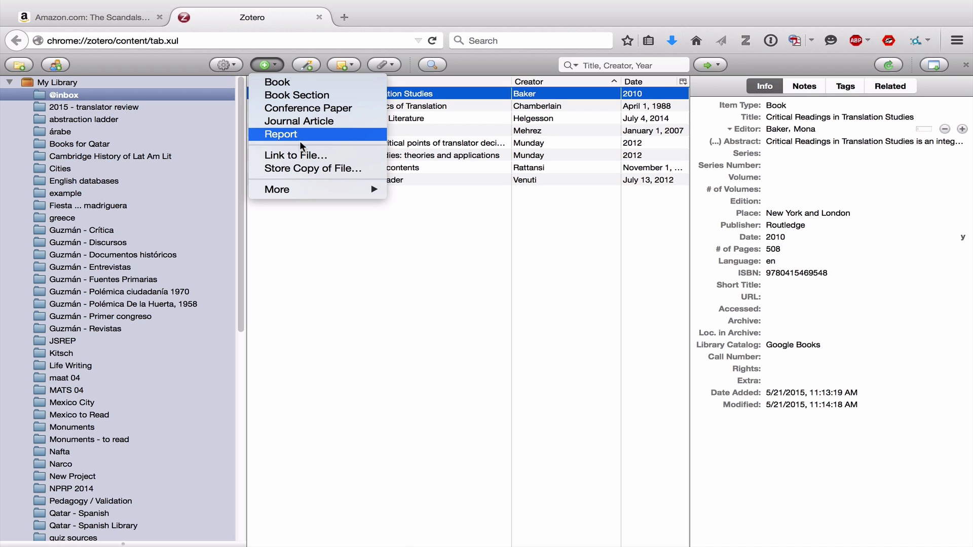
{"action": "mouse_move", "coordinate": [310, 191]}
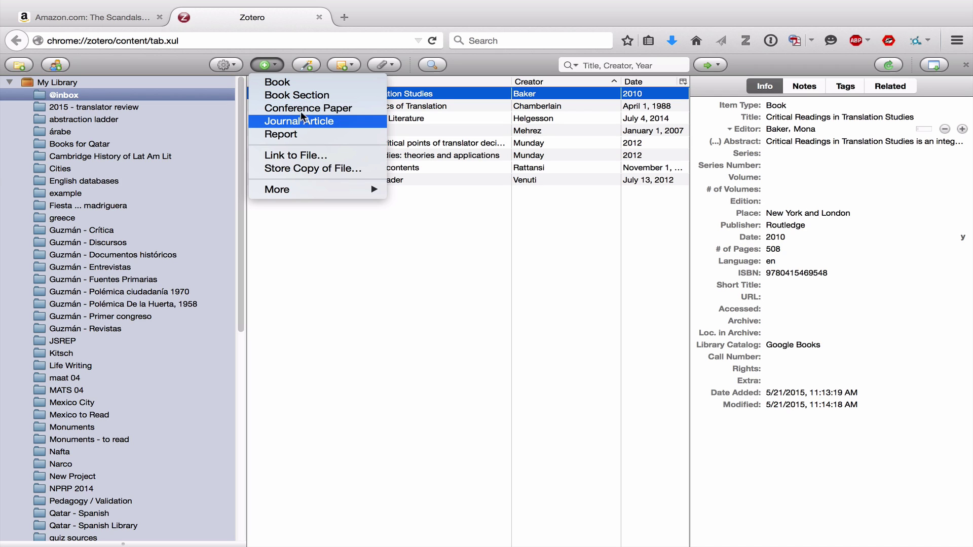
Step: Create a Book titled 'Identity and Difference', enter the editor's name and set the role to Editor
{"action": "left_click", "coordinate": [288, 83]}
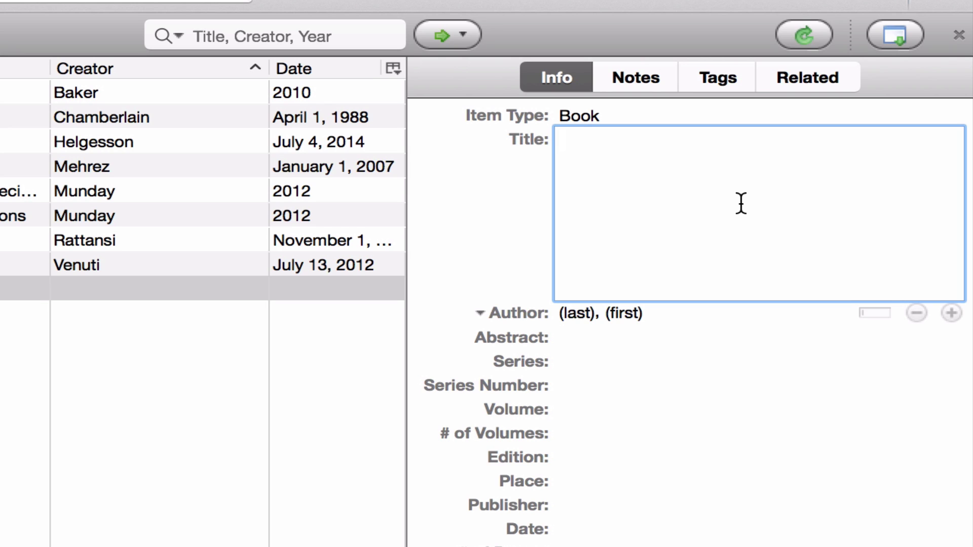
{"action": "type", "text": "Identity and Difference"}
{"action": "key", "text": "Tab"}
{"action": "type", "text": "Sidiroopoulou"}
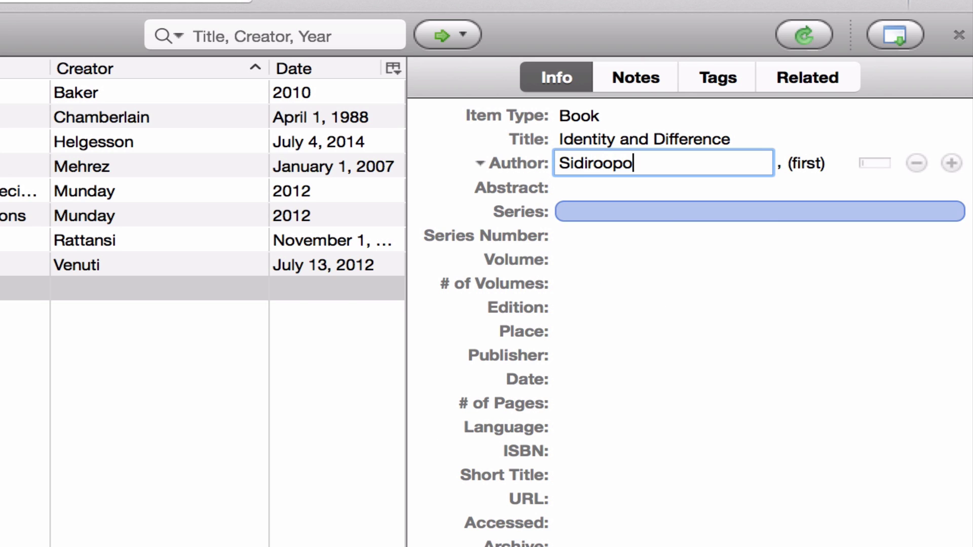
{"action": "key", "text": "Tab"}
{"action": "type", "text": "Maria"}
{"action": "left_click", "coordinate": [517, 163]}
{"action": "left_click", "coordinate": [516, 248]}
Step: Fill in place Bern, publisher Peter Lang and date 2005
{"action": "left_click", "coordinate": [587, 325]}
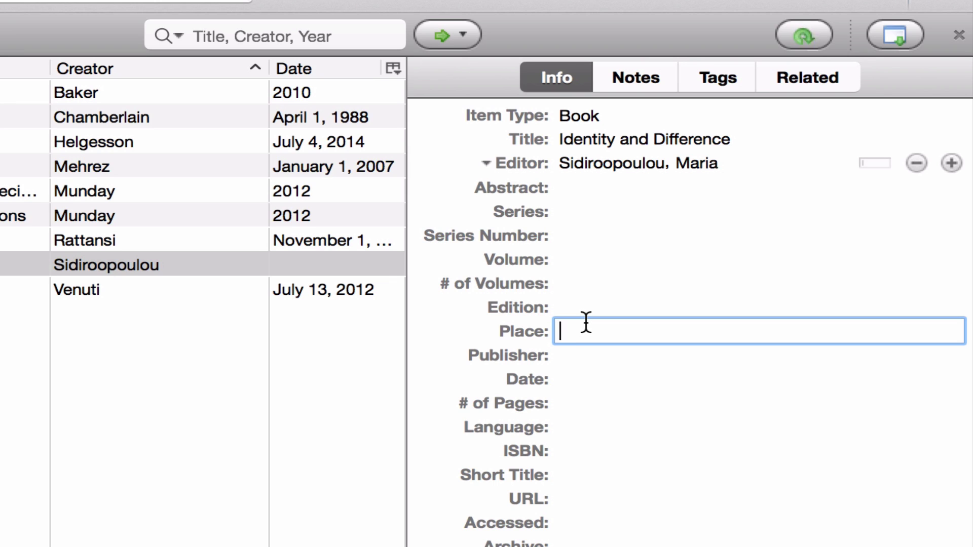
{"action": "type", "text": "Frankfurt; M"}
{"action": "key", "text": "BackSpace"}
{"action": "key", "text": "BackSpace"}
{"action": "key", "text": "BackSpace"}
{"action": "left_click", "coordinate": [619, 352]}
{"action": "type", "text": "Peter Lang"}
{"action": "key", "text": "Tab"}
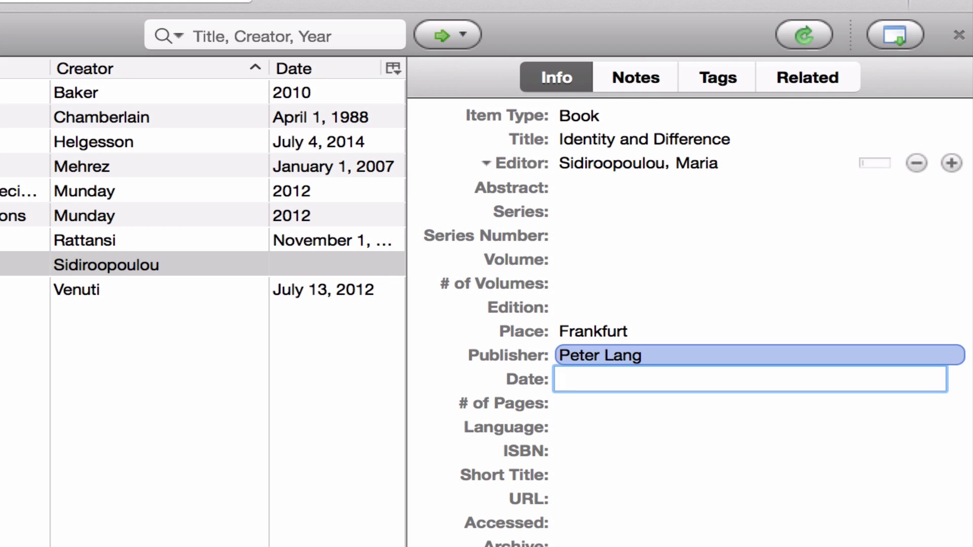
{"action": "type", "text": "2005"}
{"action": "key", "text": "Return"}
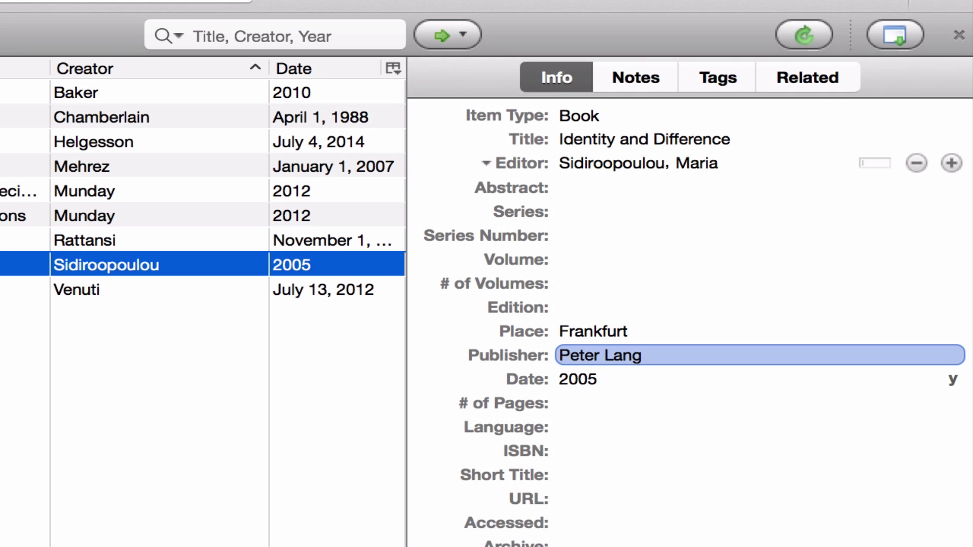
{"action": "key", "text": "shift+Tab"}
{"action": "type", "text": "Bern"}
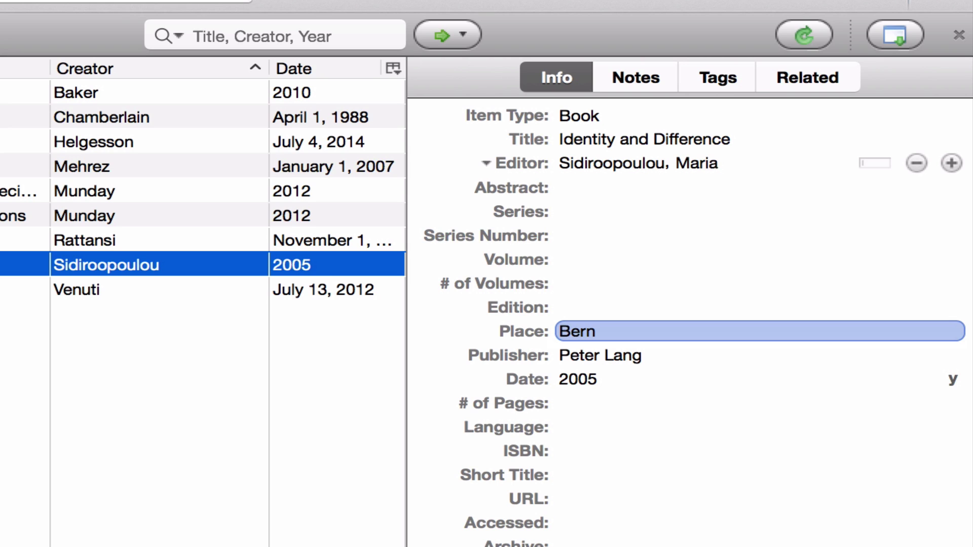
{"action": "key", "text": "shift+Tab"}
Step: Review the title, editor, place, date, page count and publisher fields
{"action": "left_click", "coordinate": [595, 139]}
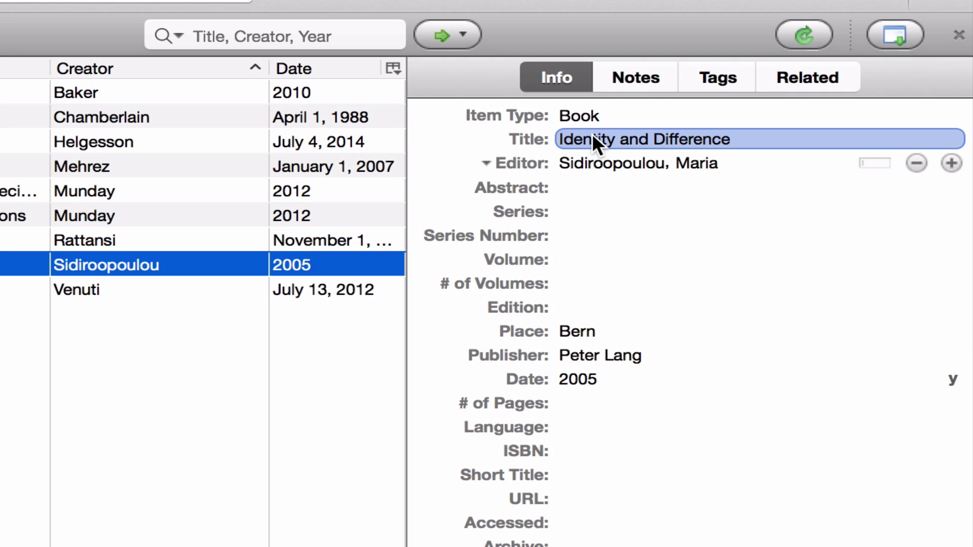
{"action": "left_click", "coordinate": [602, 161]}
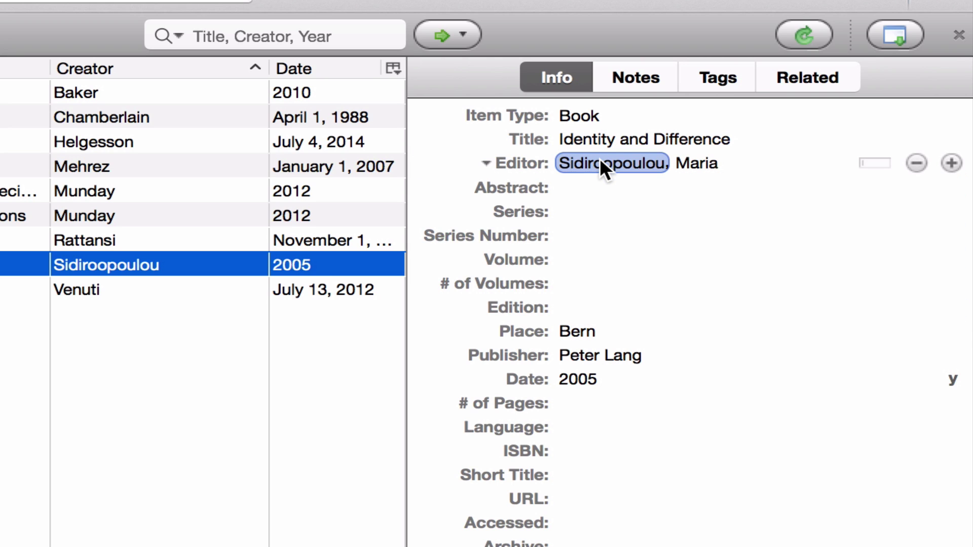
{"action": "left_click", "coordinate": [598, 307]}
{"action": "left_click", "coordinate": [601, 332]}
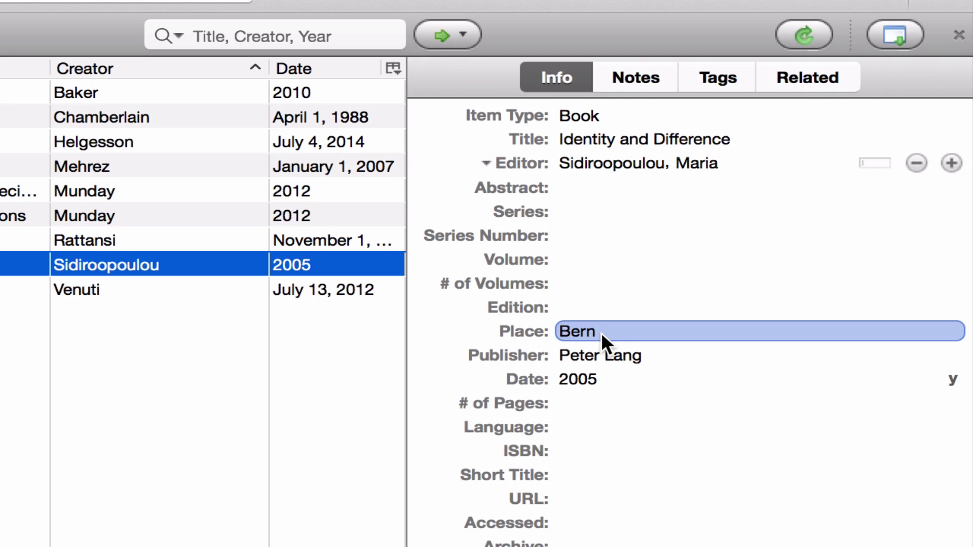
{"action": "left_click", "coordinate": [612, 354]}
{"action": "left_click", "coordinate": [607, 378]}
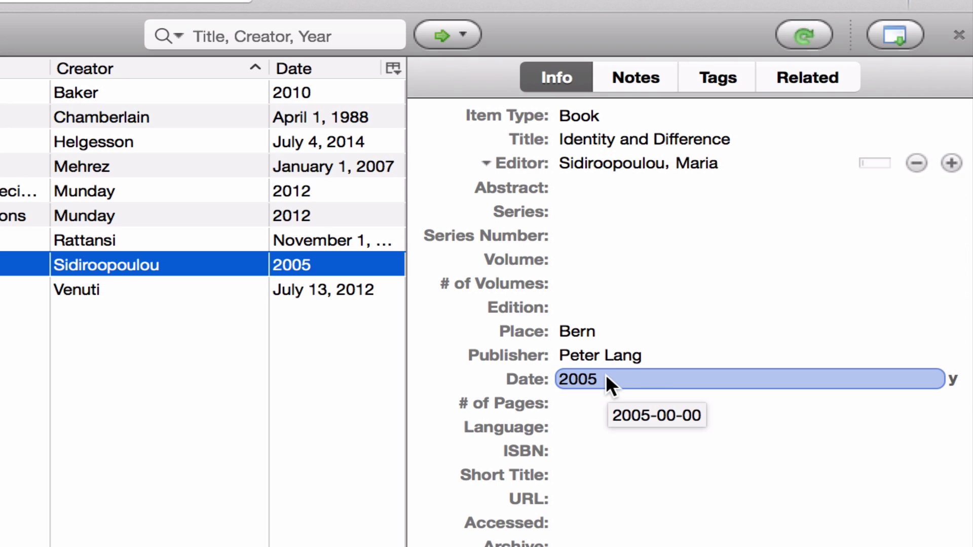
{"action": "left_click", "coordinate": [612, 403]}
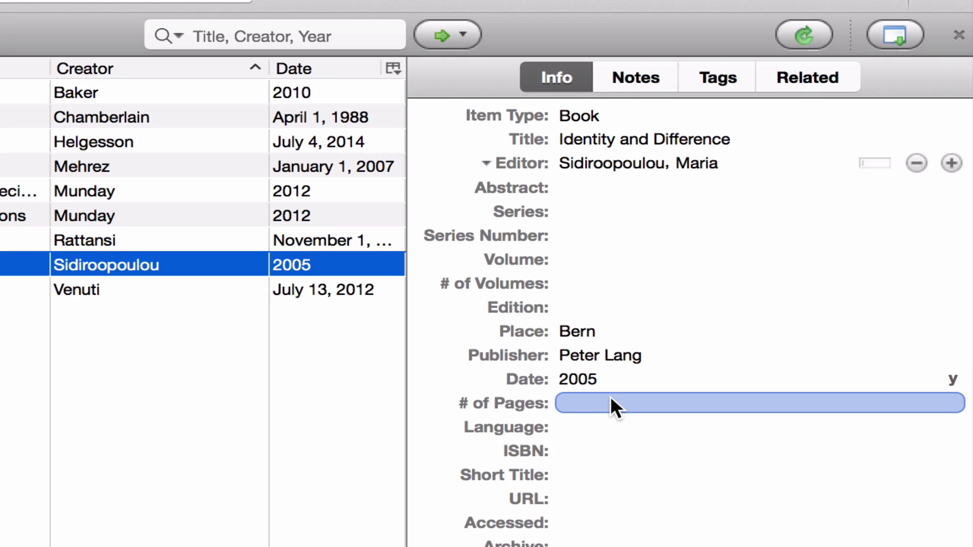
{"action": "left_click", "coordinate": [655, 381]}
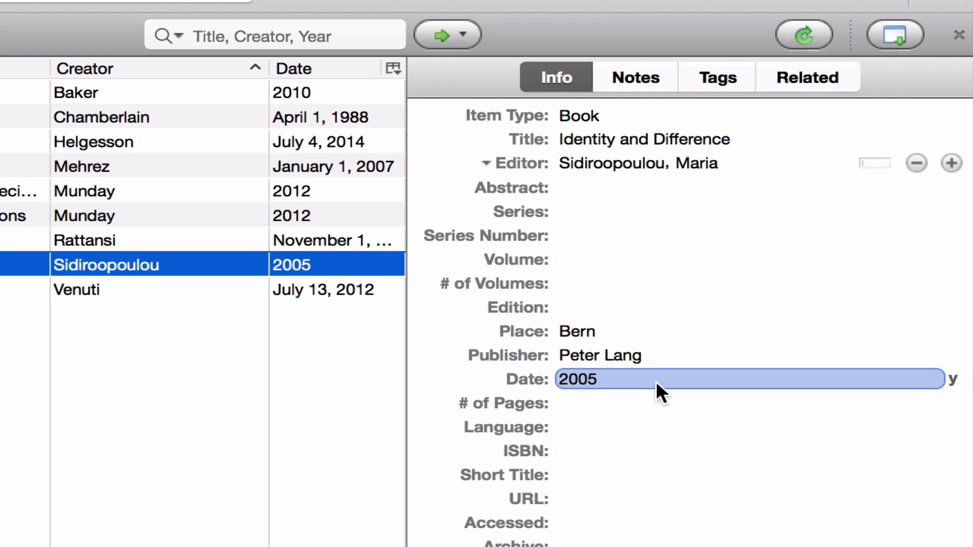
{"action": "left_click", "coordinate": [630, 355]}
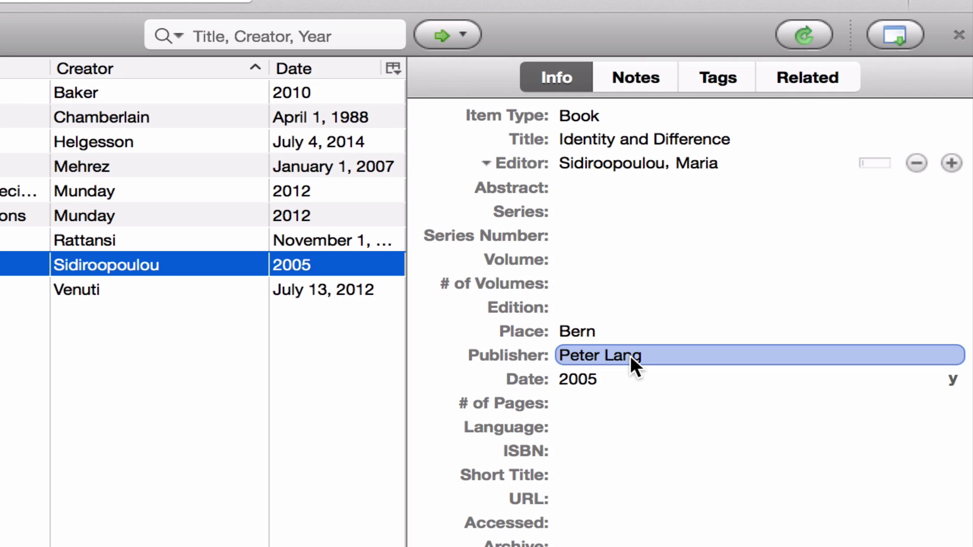
{"action": "key", "text": "Return"}
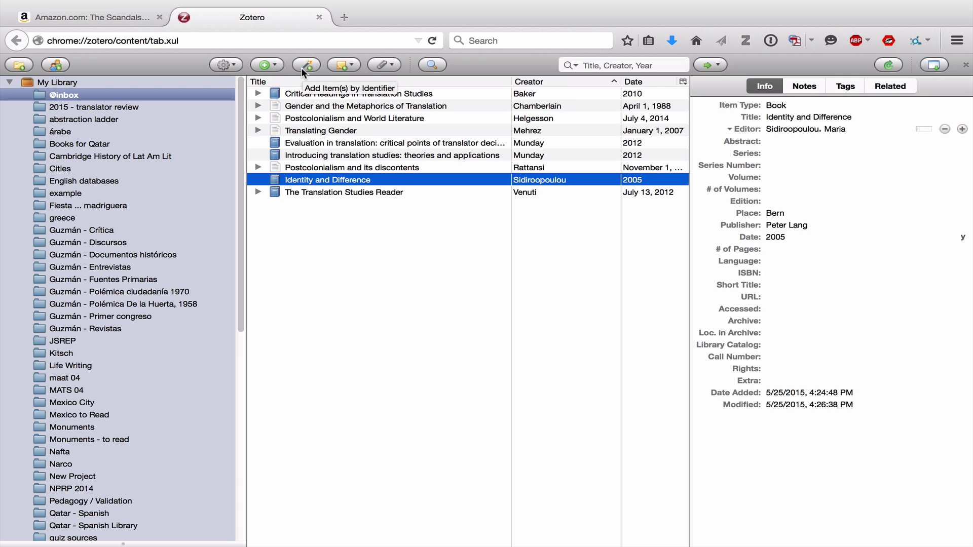
Step: Import The scandals of translation (Routledge, 1998) by entering its ISBN in the identifier lookup
{"action": "left_click", "coordinate": [301, 68]}
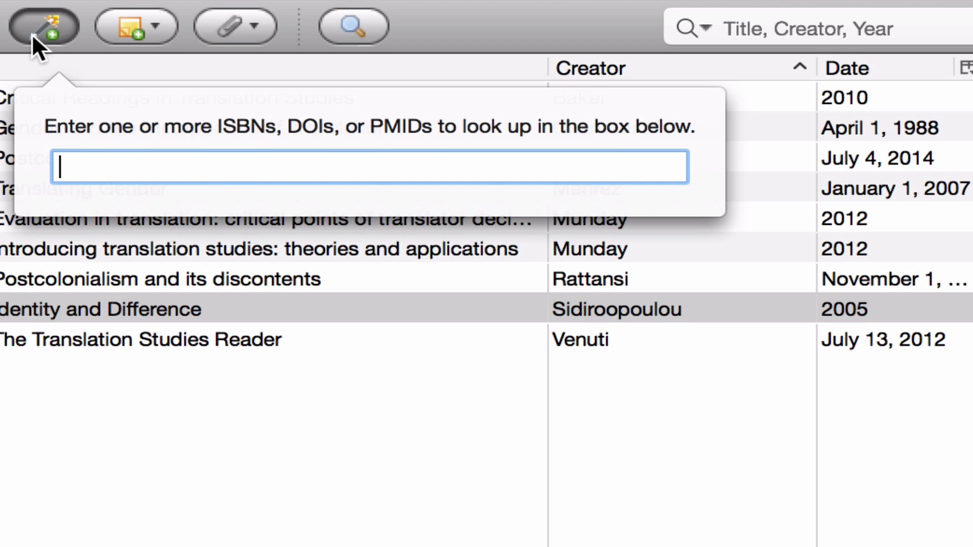
{"action": "type", "text": "04151693"}
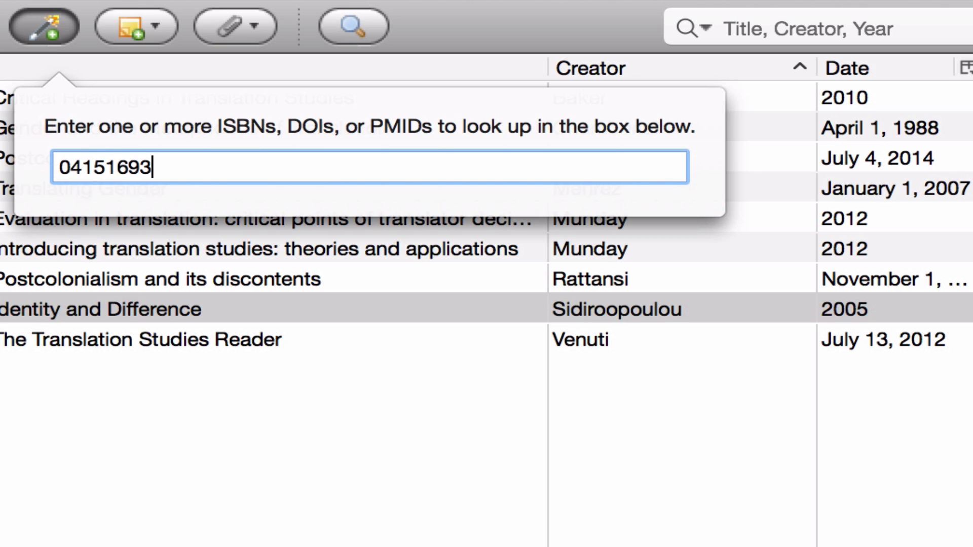
{"action": "type", "text": "05"}
{"action": "key", "text": "Return"}
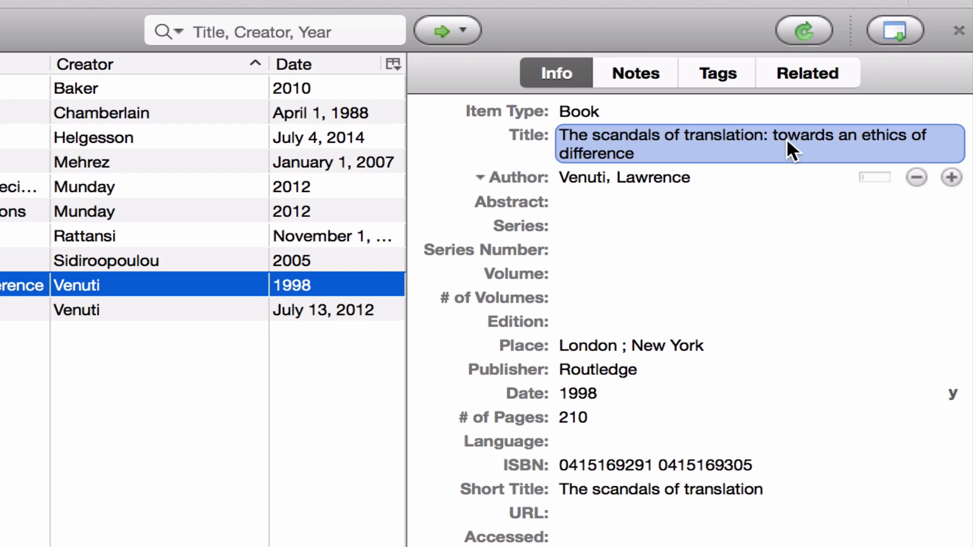
Step: Transform the imported book's title to Title Case
{"action": "right_click", "coordinate": [731, 144]}
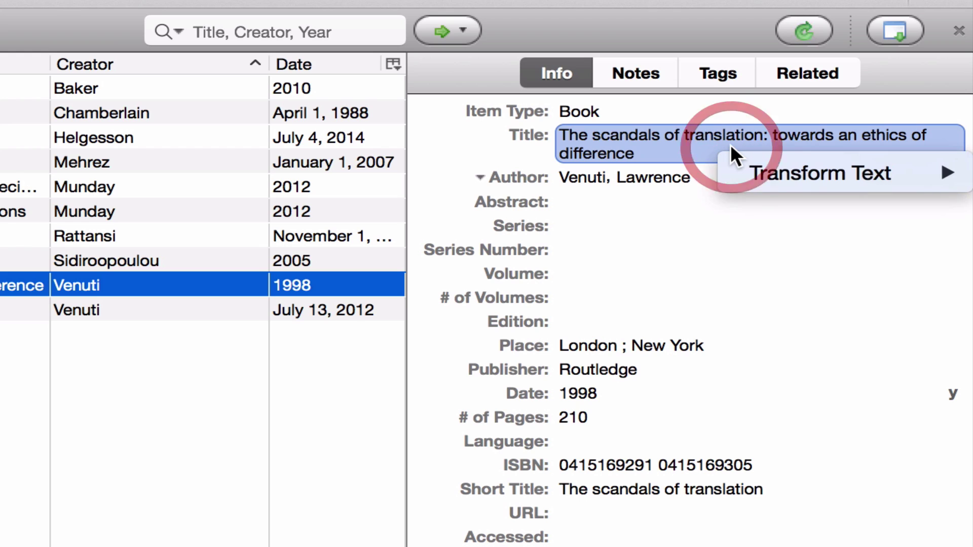
{"action": "mouse_move", "coordinate": [780, 163]}
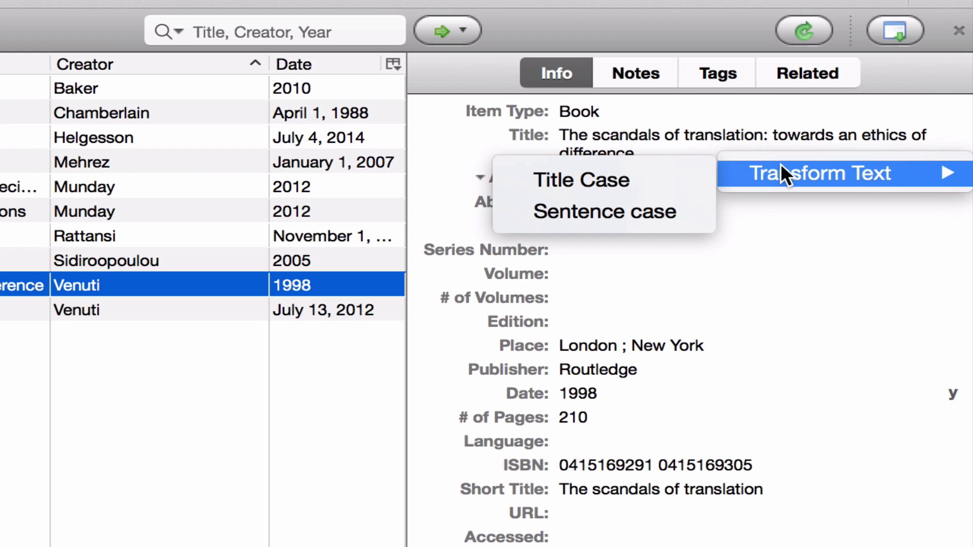
{"action": "left_click", "coordinate": [680, 186]}
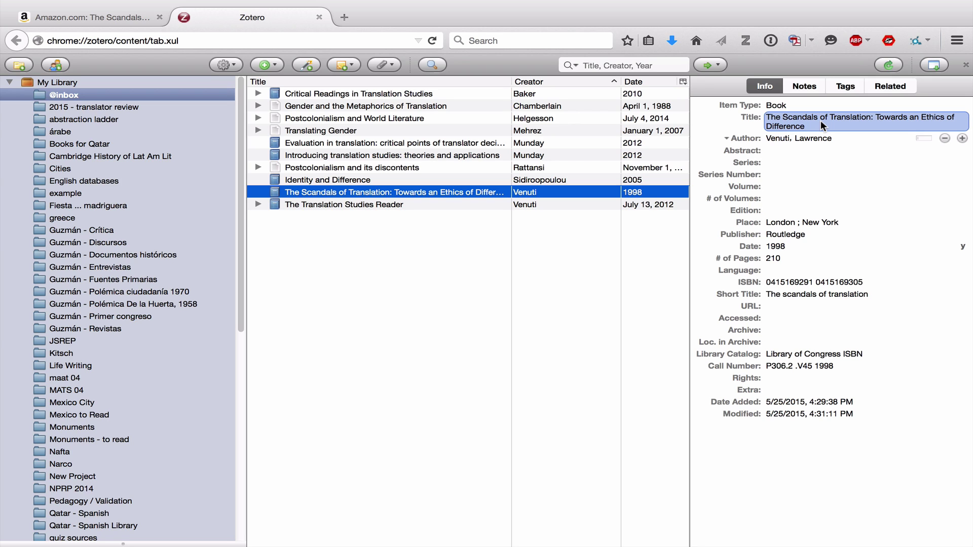
{"action": "key", "text": "Return"}
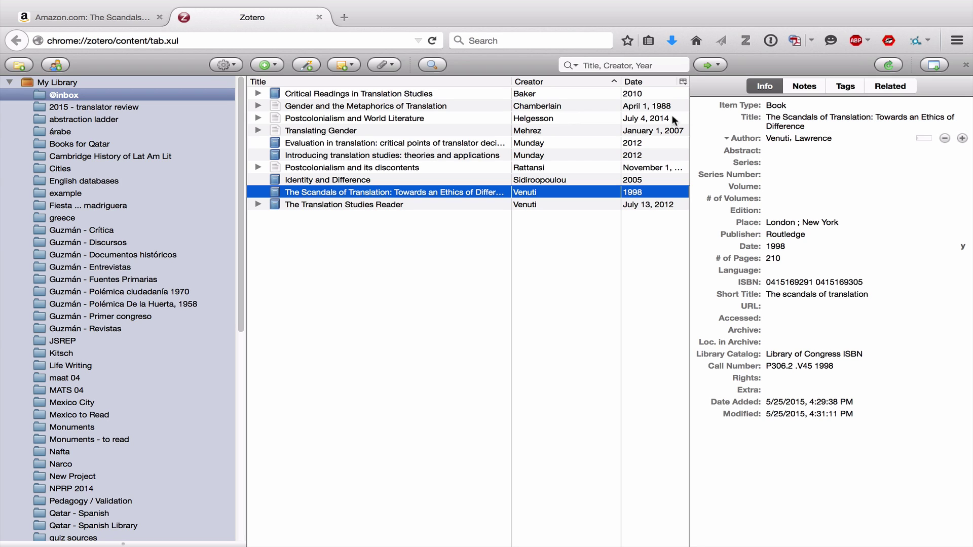
{"action": "left_click", "coordinate": [109, 18]}
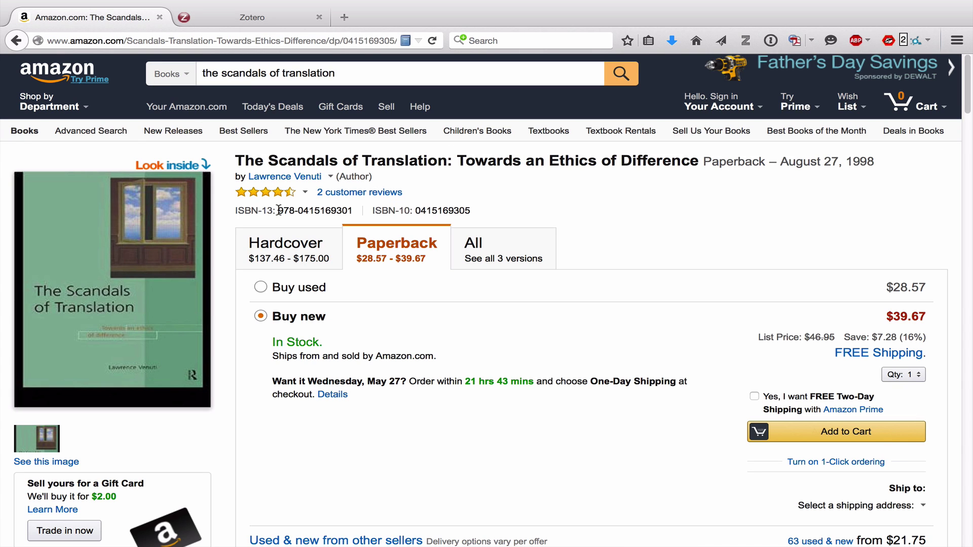
{"action": "left_click_drag", "start_coordinate": [279, 210], "coordinate": [320, 210]}
{"action": "left_click_drag", "start_coordinate": [416, 209], "coordinate": [469, 208]}
{"action": "key", "text": "super+c"}
{"action": "left_click", "coordinate": [261, 9]}
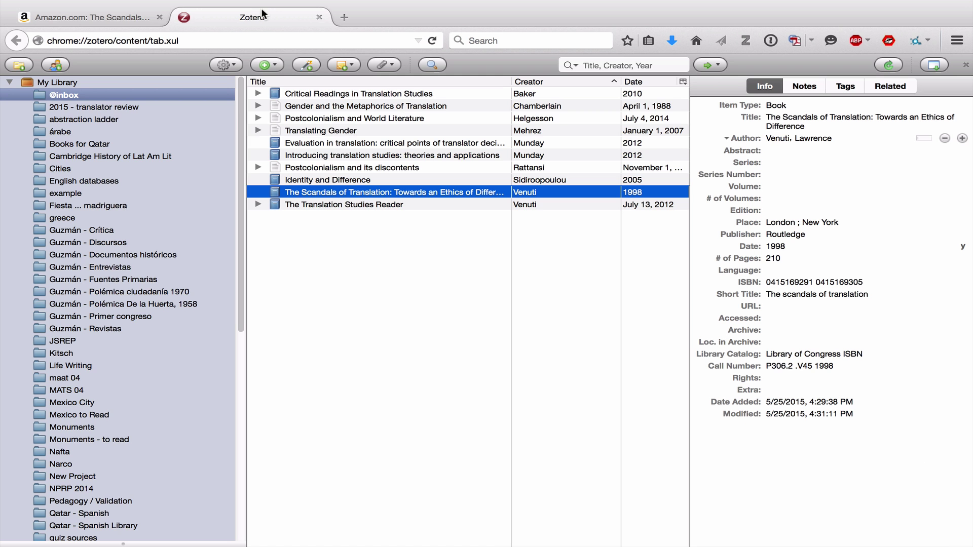
{"action": "left_click", "coordinate": [308, 64]}
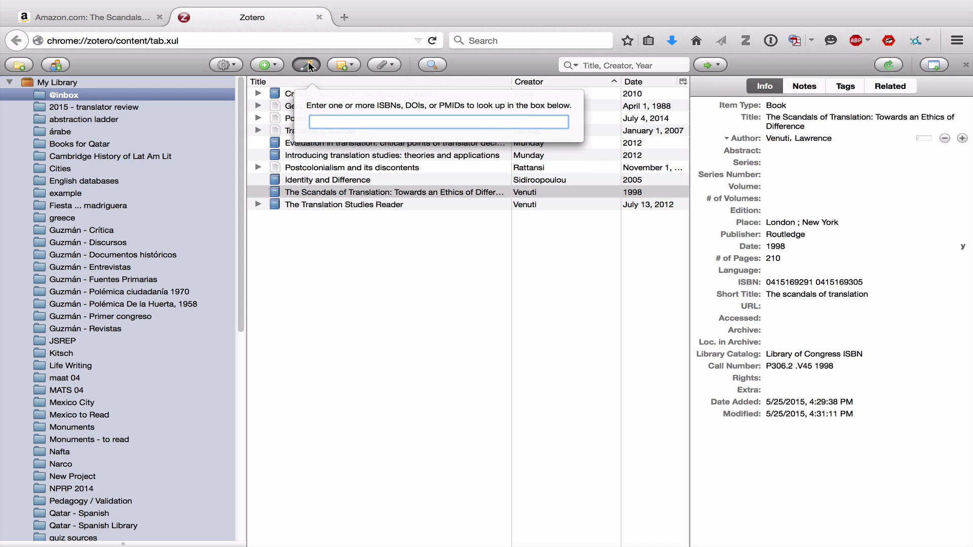
{"action": "key", "text": "super+v"}
{"action": "key", "text": "Return"}
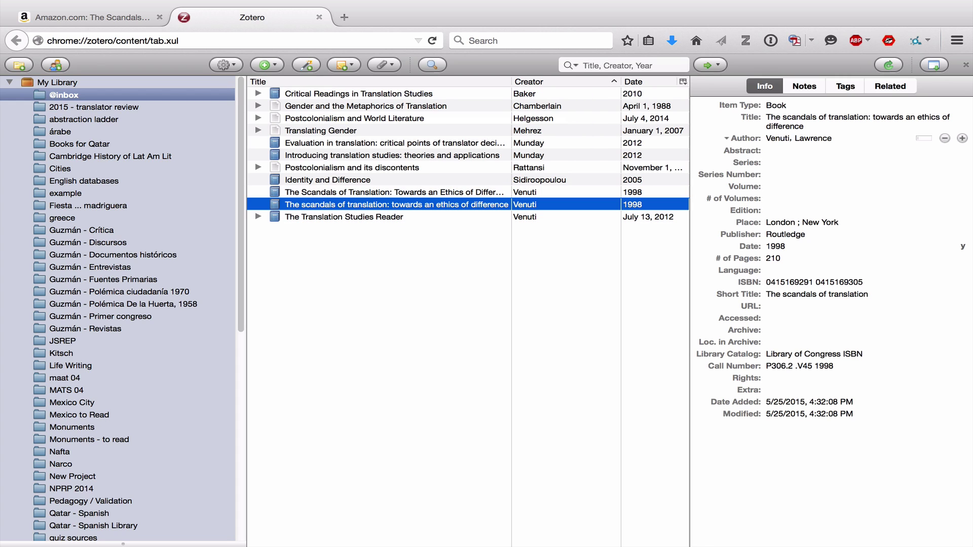
Step: Move the duplicate lowercase 'The scandals of translation' entry to the Trash
{"action": "right_click", "coordinate": [334, 201]}
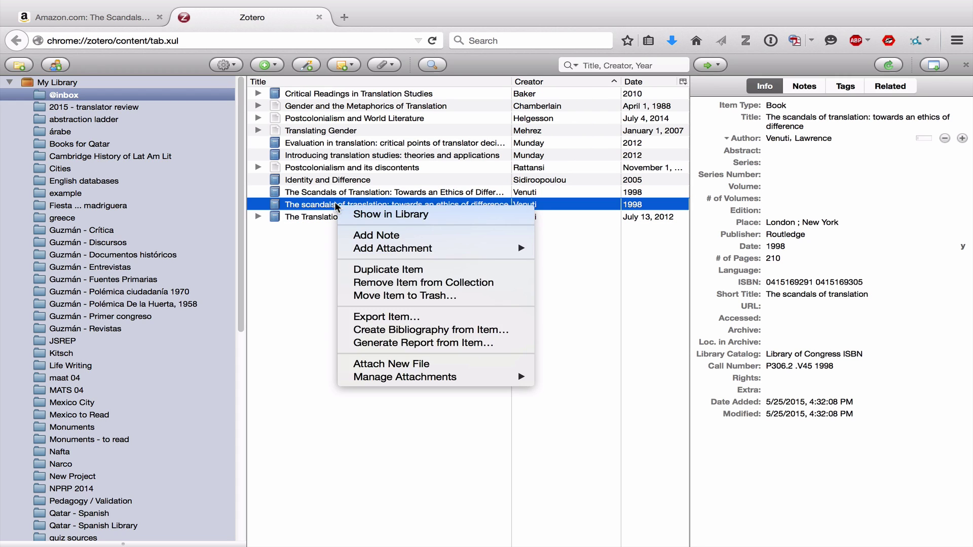
{"action": "left_click", "coordinate": [397, 295]}
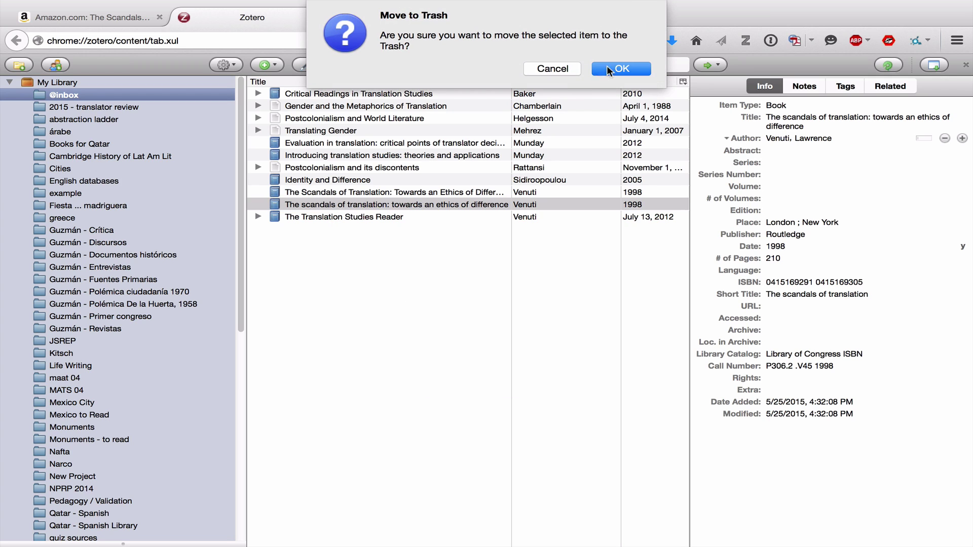
{"action": "left_click", "coordinate": [608, 67]}
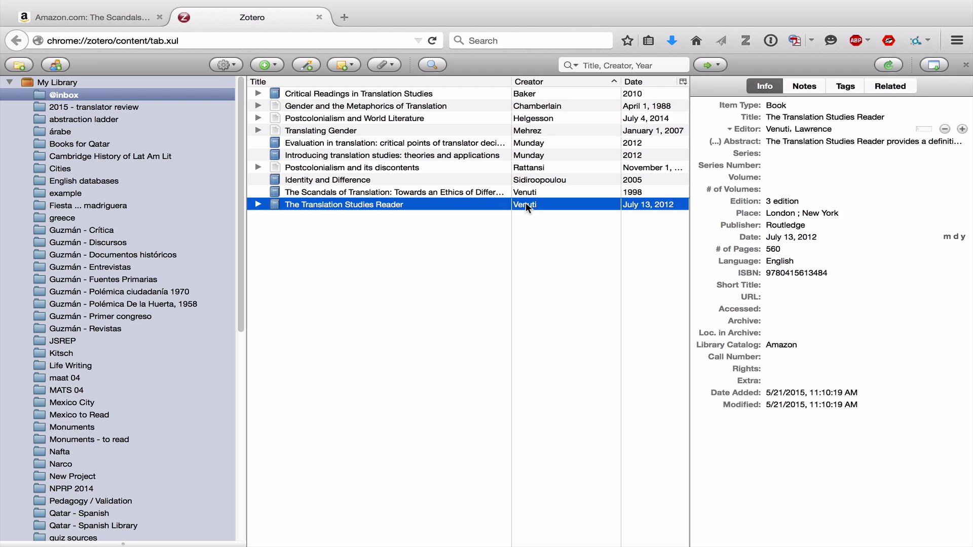
{"action": "left_click", "coordinate": [307, 64]}
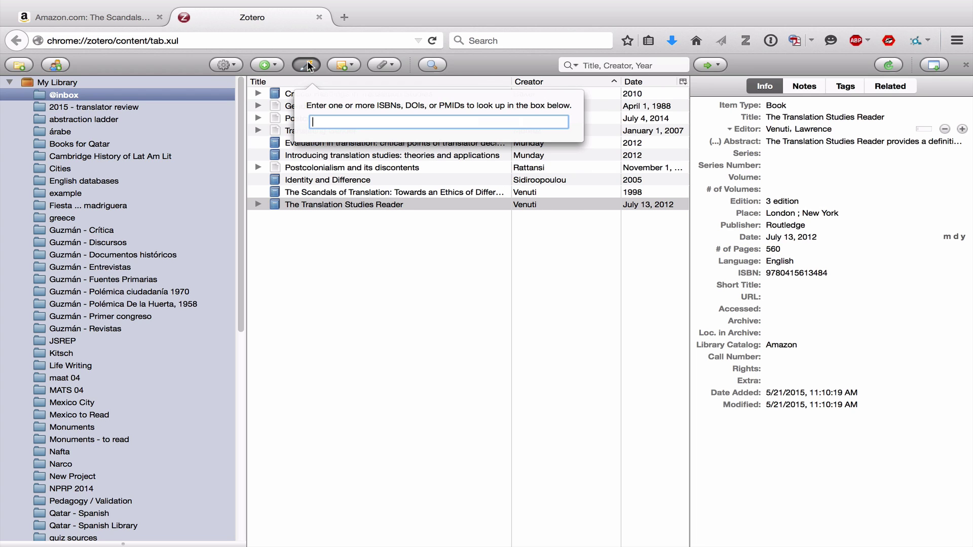
{"action": "left_click", "coordinate": [307, 64]}
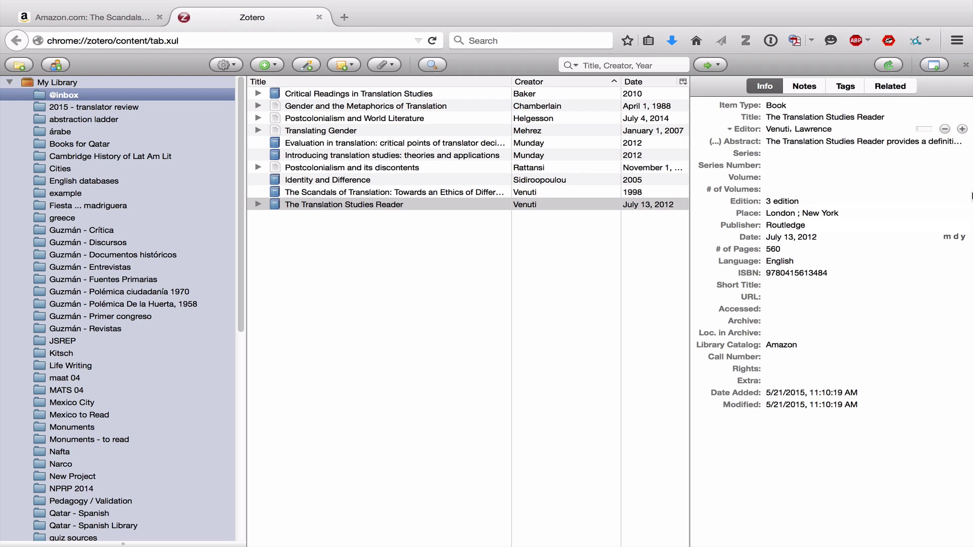
{"action": "left_click", "coordinate": [310, 65]}
{"action": "left_click", "coordinate": [310, 66]}
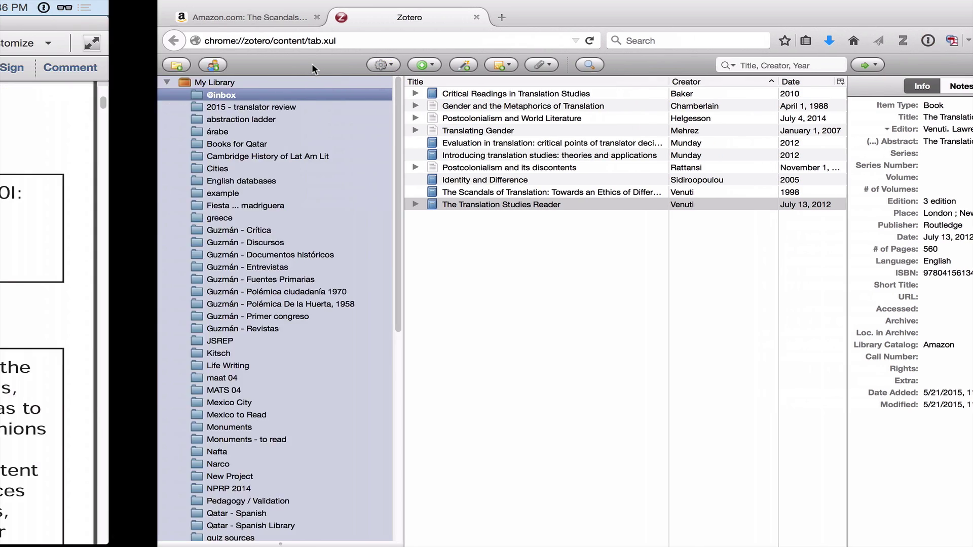
Step: In Acrobat, fit the first page of ex 01.pdf and select the citation's DOI
{"action": "key", "text": "super+Tab"}
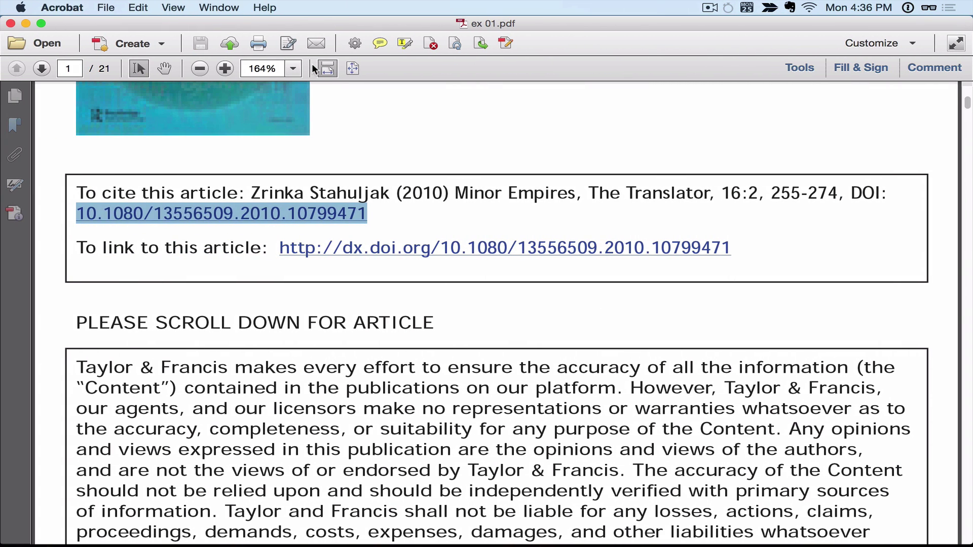
{"action": "left_click", "coordinate": [351, 67]}
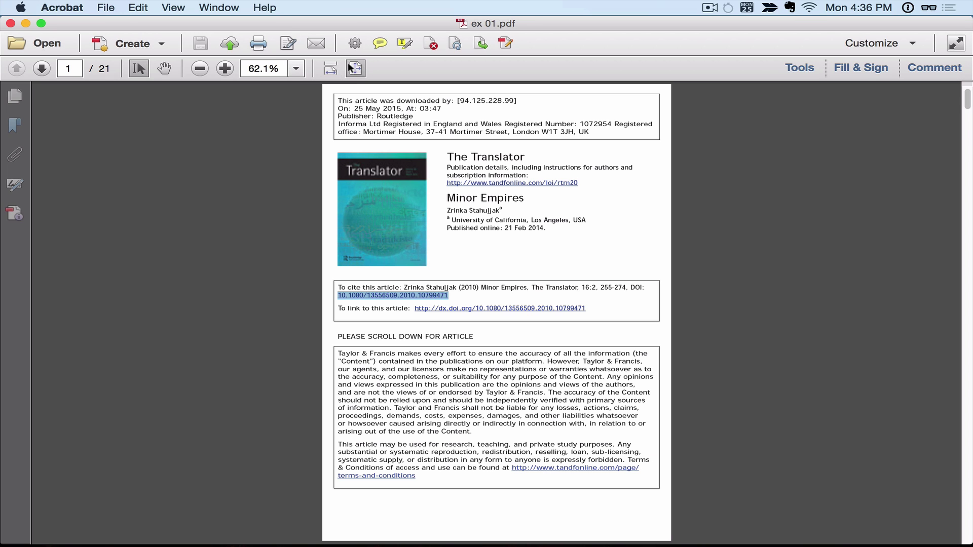
{"action": "left_click", "coordinate": [456, 296]}
{"action": "left_click_drag", "start_coordinate": [457, 287], "coordinate": [341, 287]}
{"action": "key", "text": "super+c"}
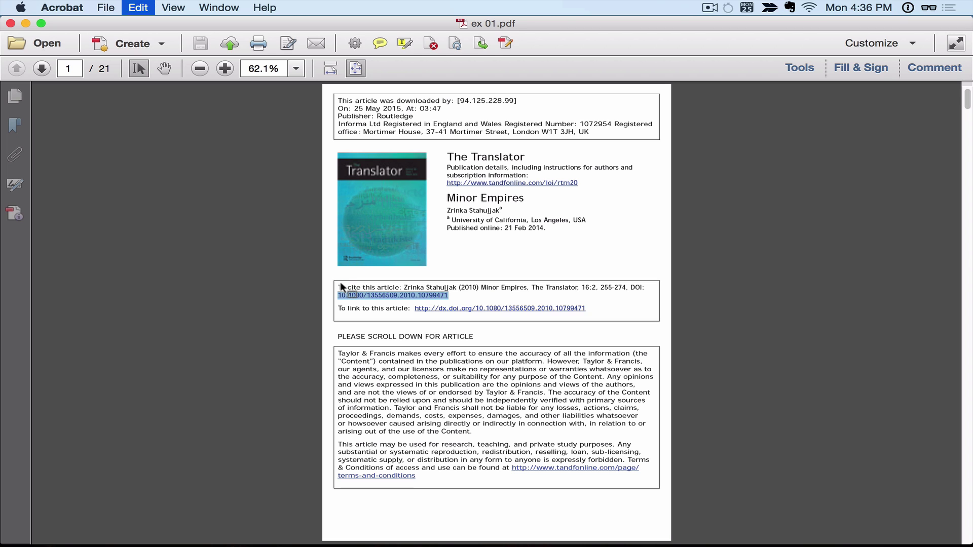
{"action": "key", "text": "super+Tab"}
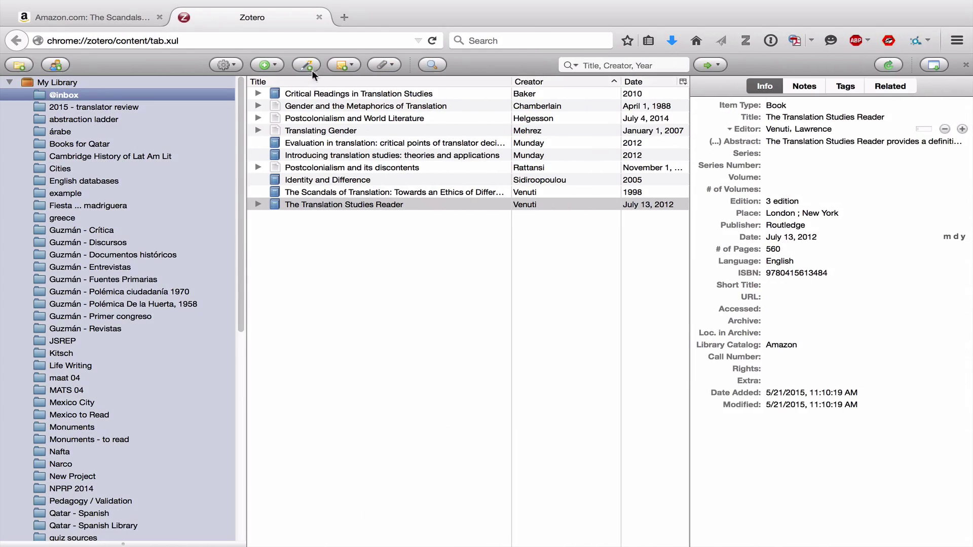
Step: Paste the copied DOI into the identifier lookup to import Minor Empires and select it
{"action": "left_click", "coordinate": [309, 65]}
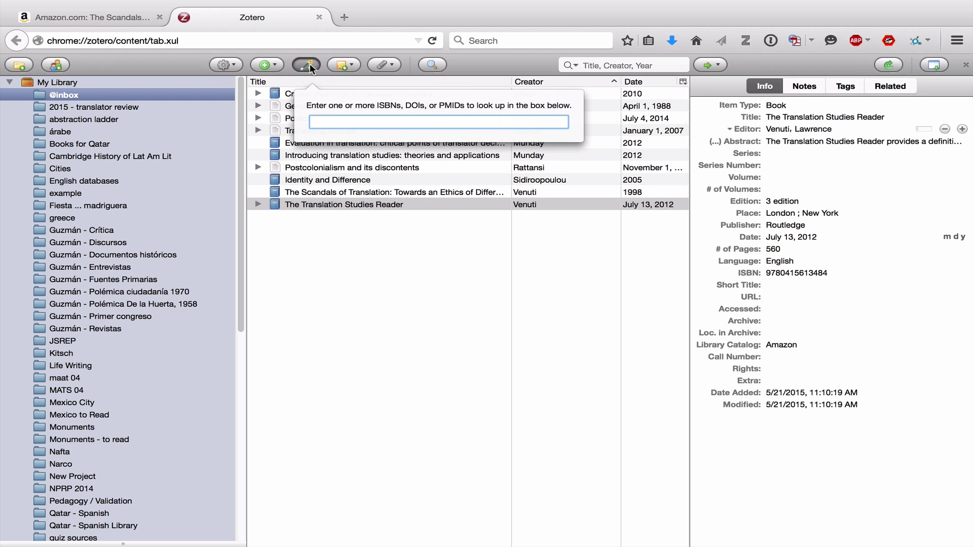
{"action": "key", "text": "super+v"}
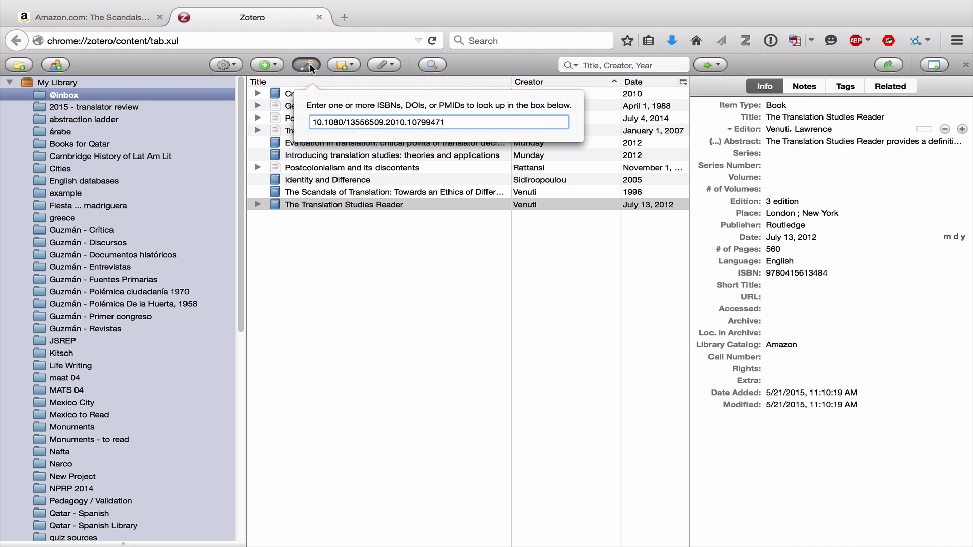
{"action": "key", "text": "Return"}
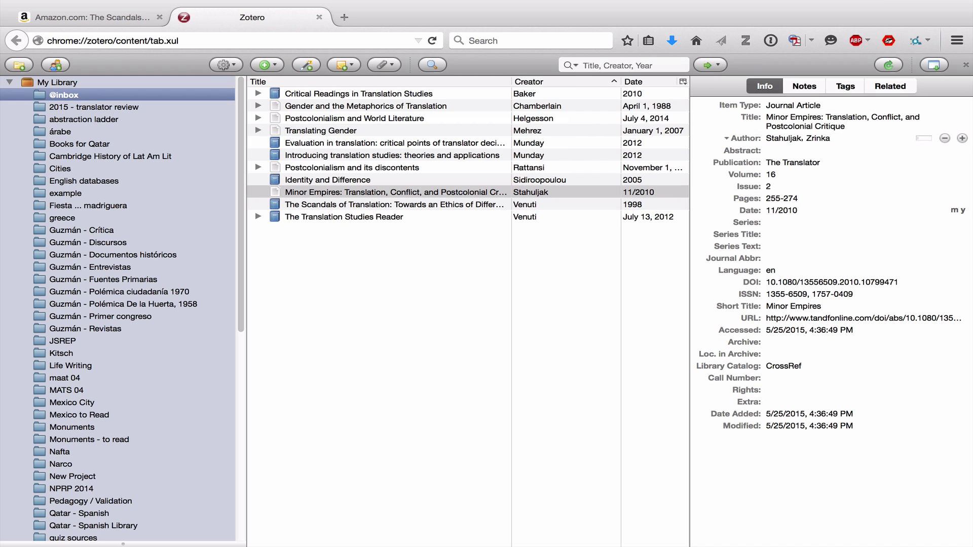
{"action": "left_click", "coordinate": [339, 193]}
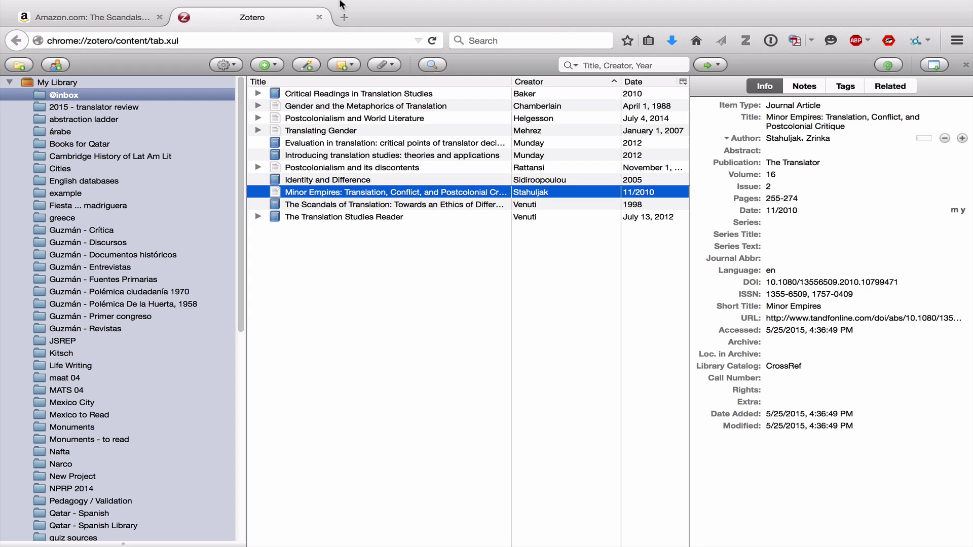
Step: Exit full screen and drag ex 01.pdf from the desktop onto the Minor Empires article
{"action": "mouse_move", "coordinate": [5, 4]}
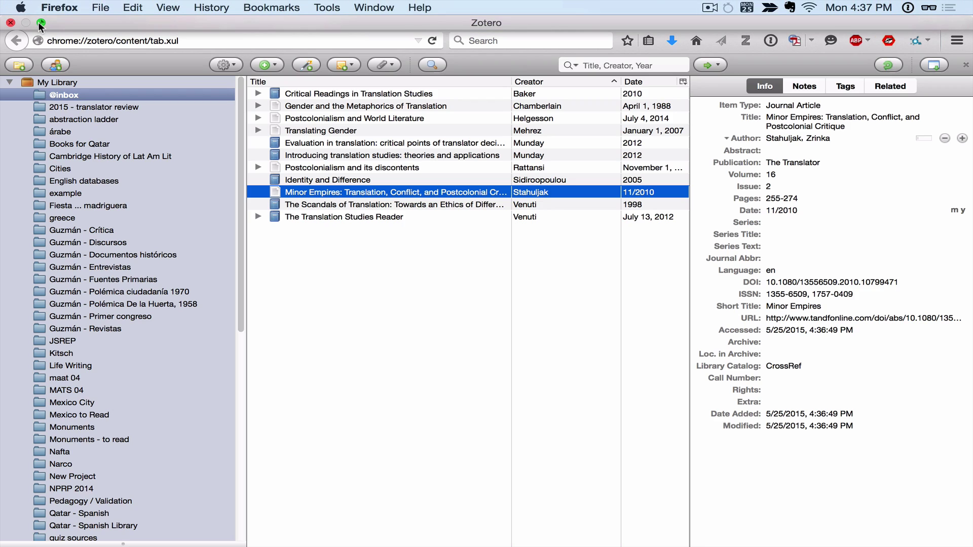
{"action": "left_click", "coordinate": [40, 23]}
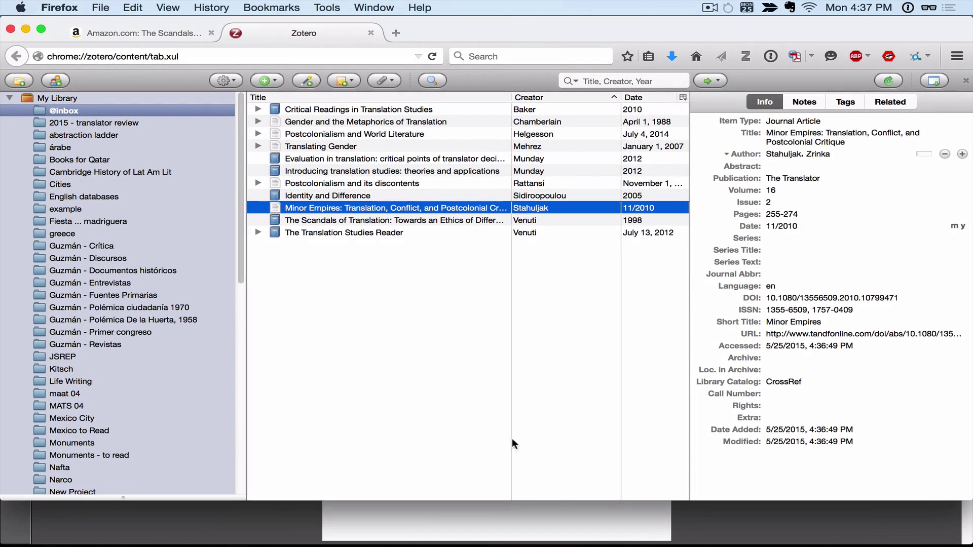
{"action": "left_click", "coordinate": [696, 528]}
{"action": "left_click", "coordinate": [10, 22]}
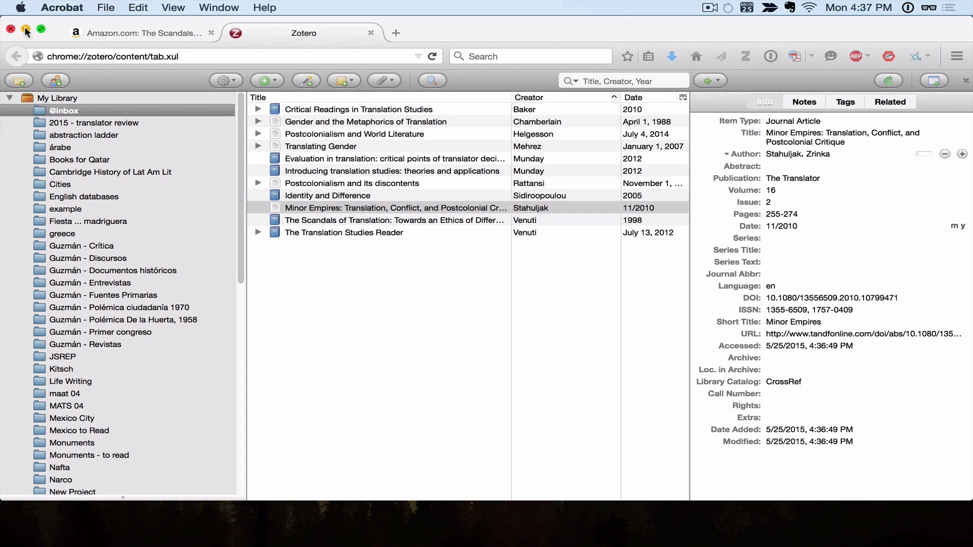
{"action": "left_click_drag", "start_coordinate": [629, 32], "coordinate": [544, 32]}
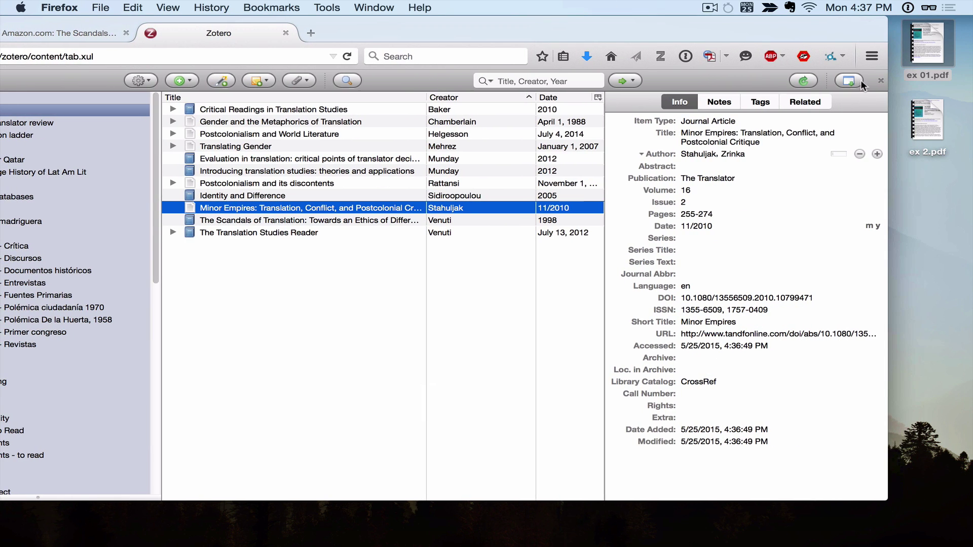
{"action": "left_click_drag", "start_coordinate": [932, 45], "coordinate": [344, 205]}
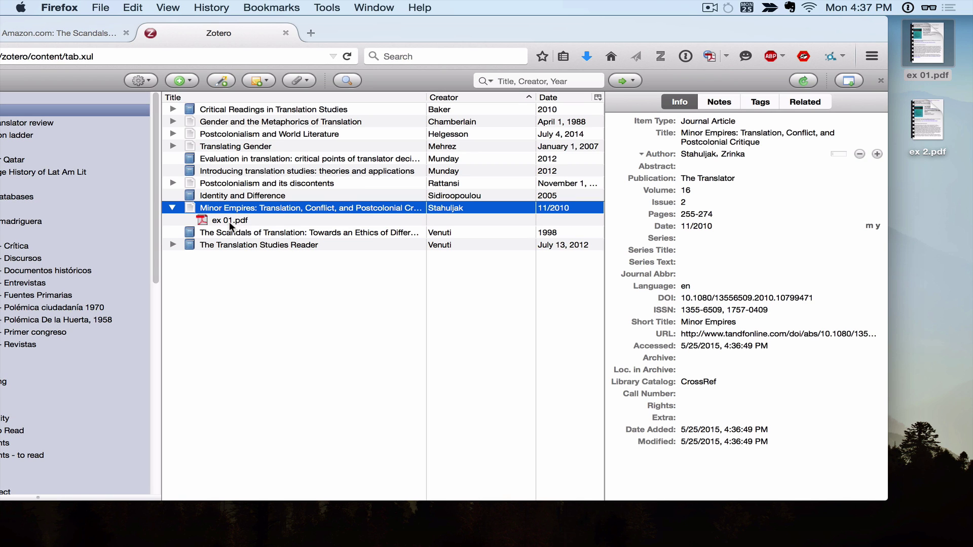
Step: Rename the attached PDF from parent metadata to 'Stahuljak - 2010 - Minor Empires…'
{"action": "left_click", "coordinate": [229, 221]}
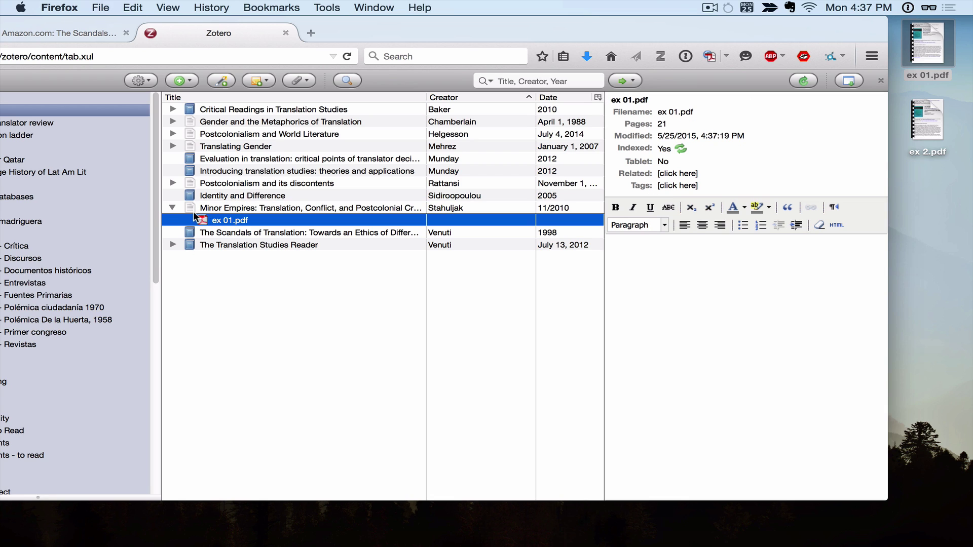
{"action": "right_click", "coordinate": [229, 221]}
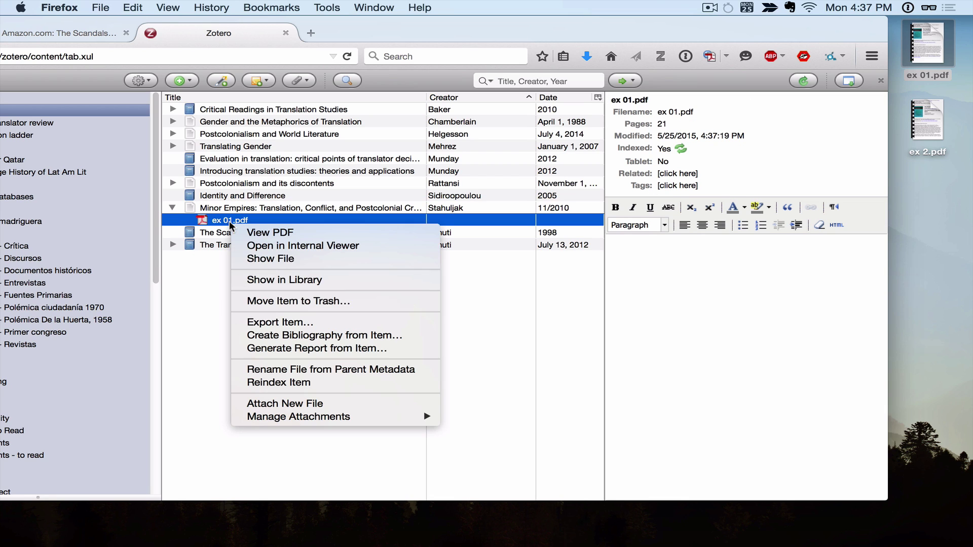
{"action": "left_click", "coordinate": [312, 370]}
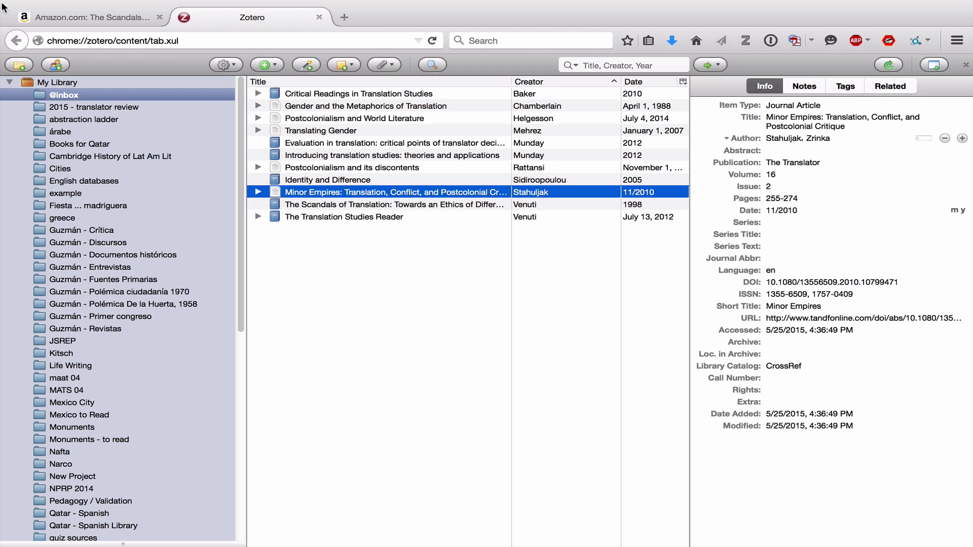
Step: Leave full screen and preview ex 2.pdf on the desktop with Quick Look
{"action": "mouse_move", "coordinate": [5, 2]}
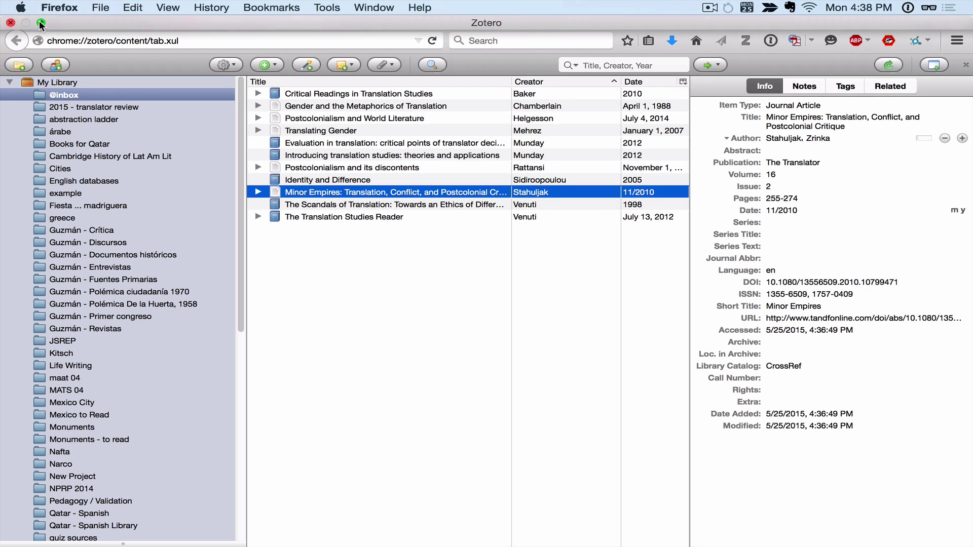
{"action": "left_click", "coordinate": [41, 23]}
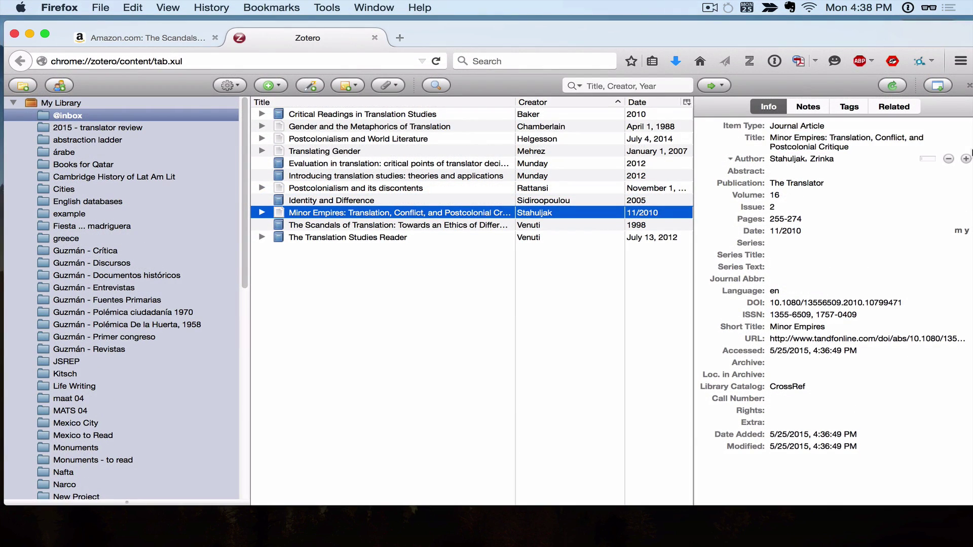
{"action": "left_click_drag", "start_coordinate": [896, 30], "coordinate": [821, 31]}
{"action": "left_click", "coordinate": [933, 111]}
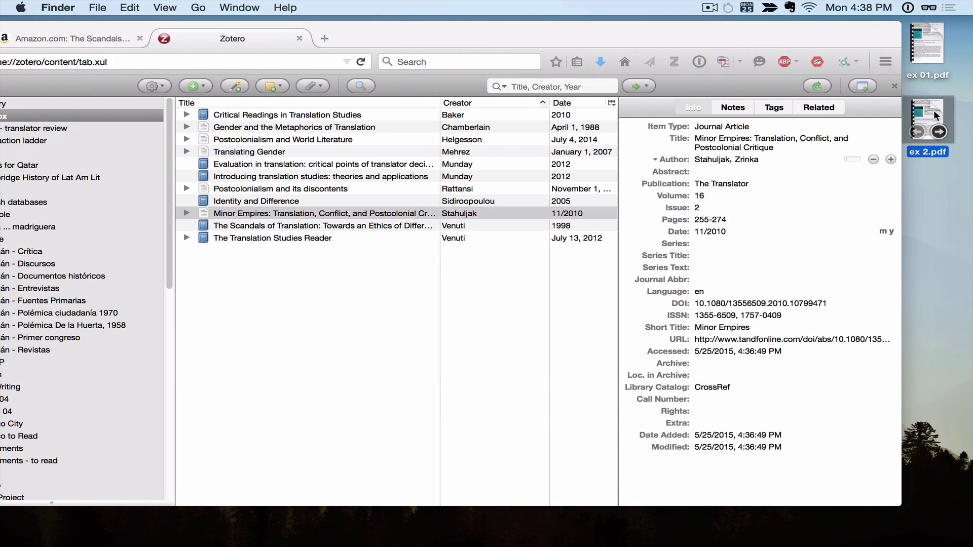
{"action": "key", "text": "space"}
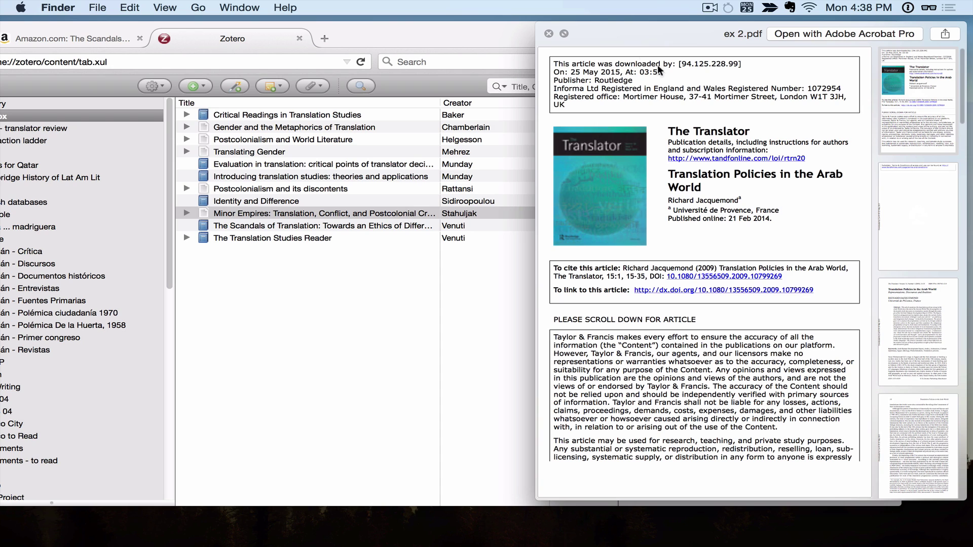
Step: Close the preview and drop ex 2.pdf into Zotero's item list
{"action": "left_click", "coordinate": [548, 33]}
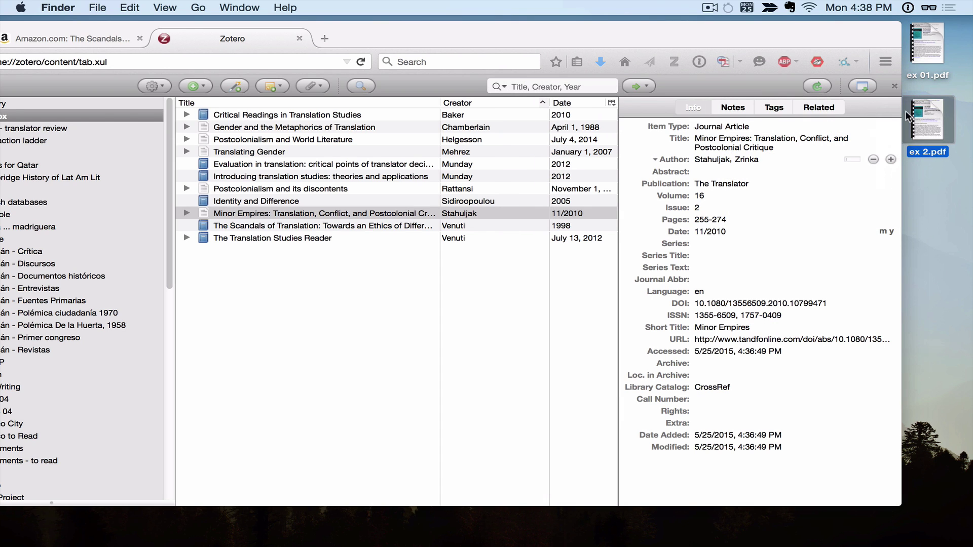
{"action": "left_click_drag", "start_coordinate": [935, 111], "coordinate": [275, 309]}
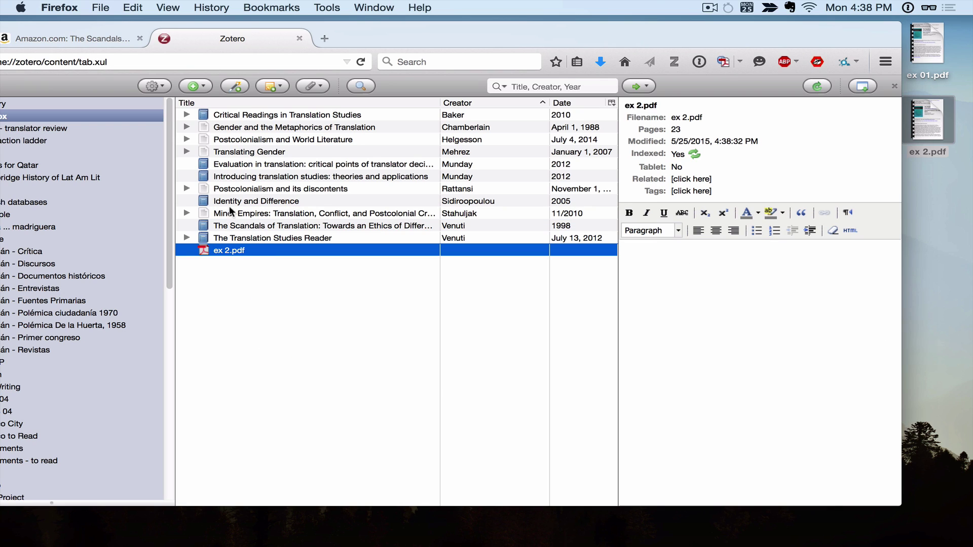
Step: Retrieve metadata for ex 2.pdf, creating Jacquemond's 2009 article from The Translator
{"action": "right_click", "coordinate": [226, 257]}
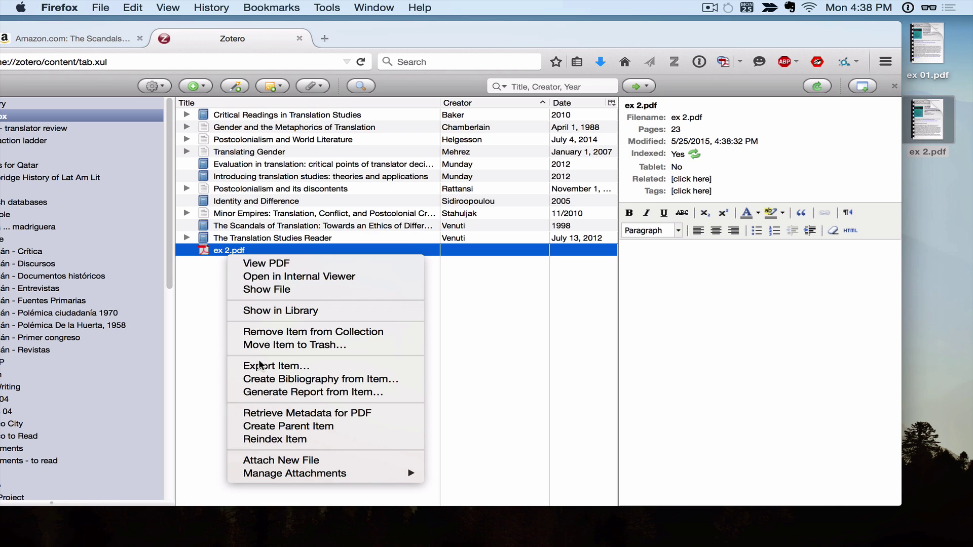
{"action": "left_click", "coordinate": [281, 413]}
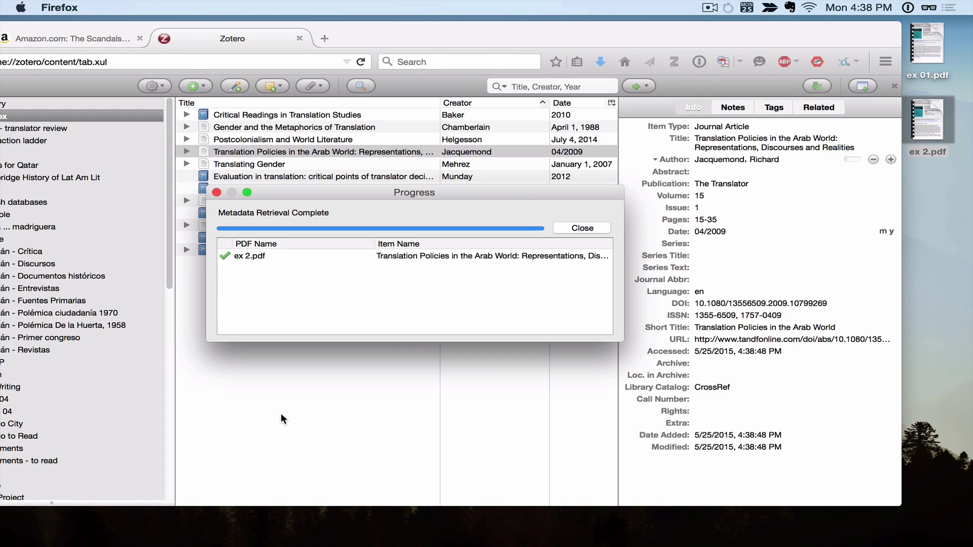
{"action": "left_click", "coordinate": [575, 226]}
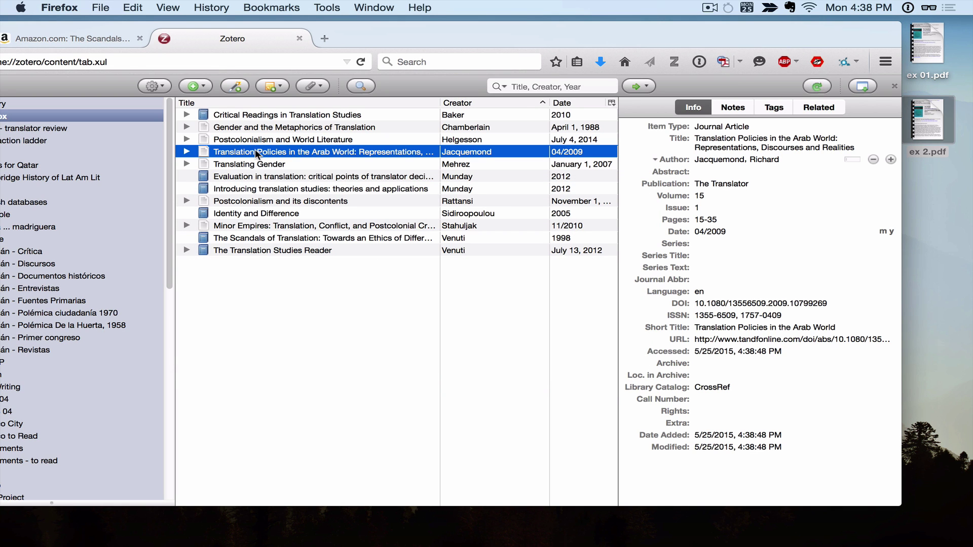
{"action": "left_click_drag", "start_coordinate": [360, 36], "coordinate": [434, 40]}
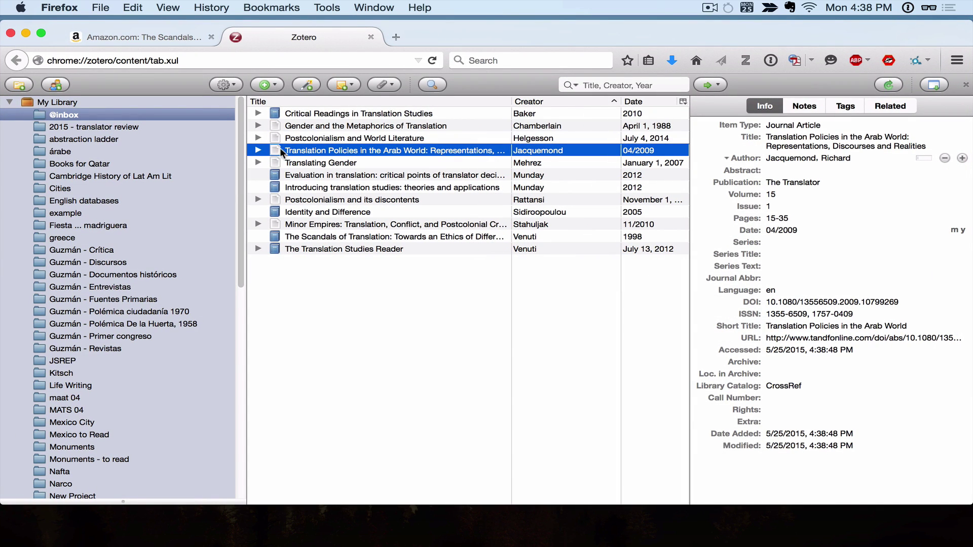
Step: Rename ex 2.pdf to 'Jacquemond - 2009 - Translation Policies in the Arab World Representa.pdf' from parent metadata
{"action": "left_click", "coordinate": [258, 151]}
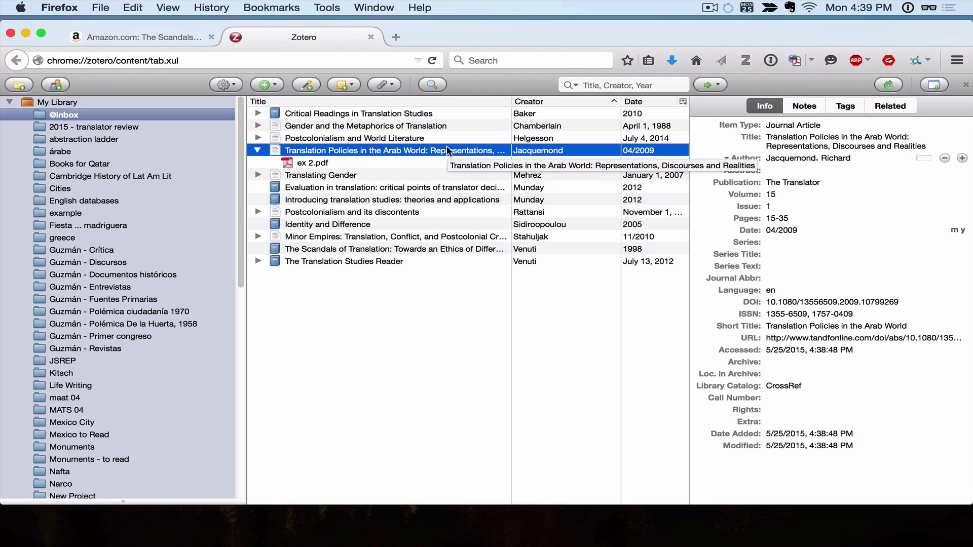
{"action": "left_click", "coordinate": [304, 165]}
{"action": "right_click", "coordinate": [304, 165]}
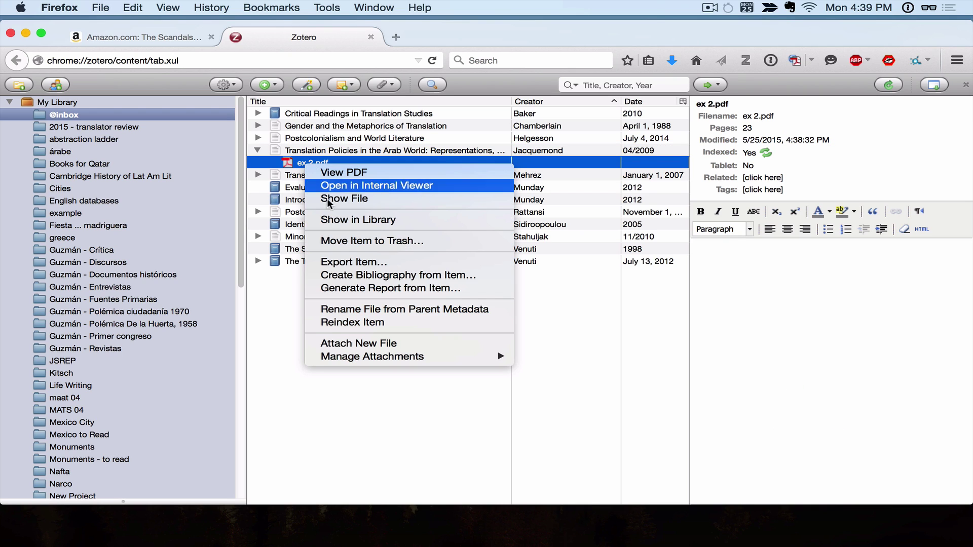
{"action": "left_click", "coordinate": [339, 310]}
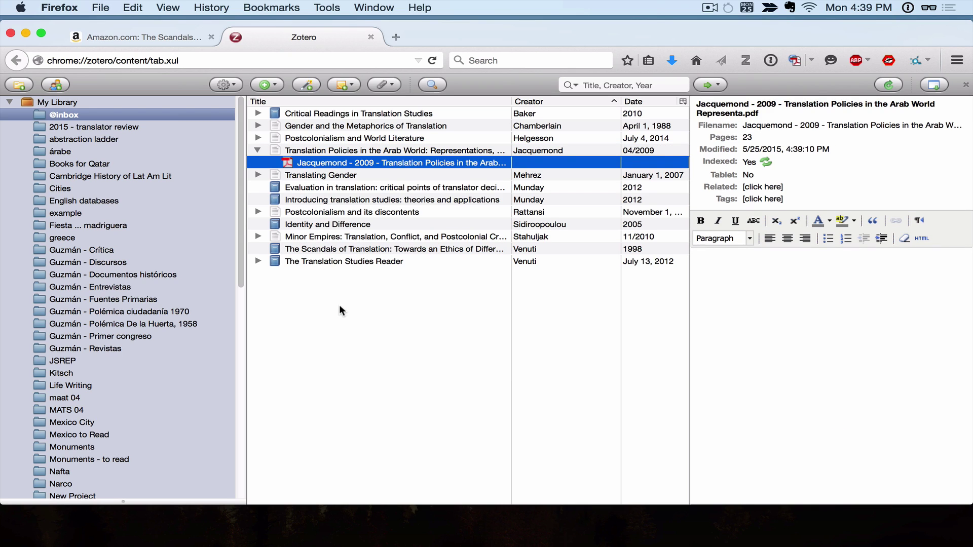